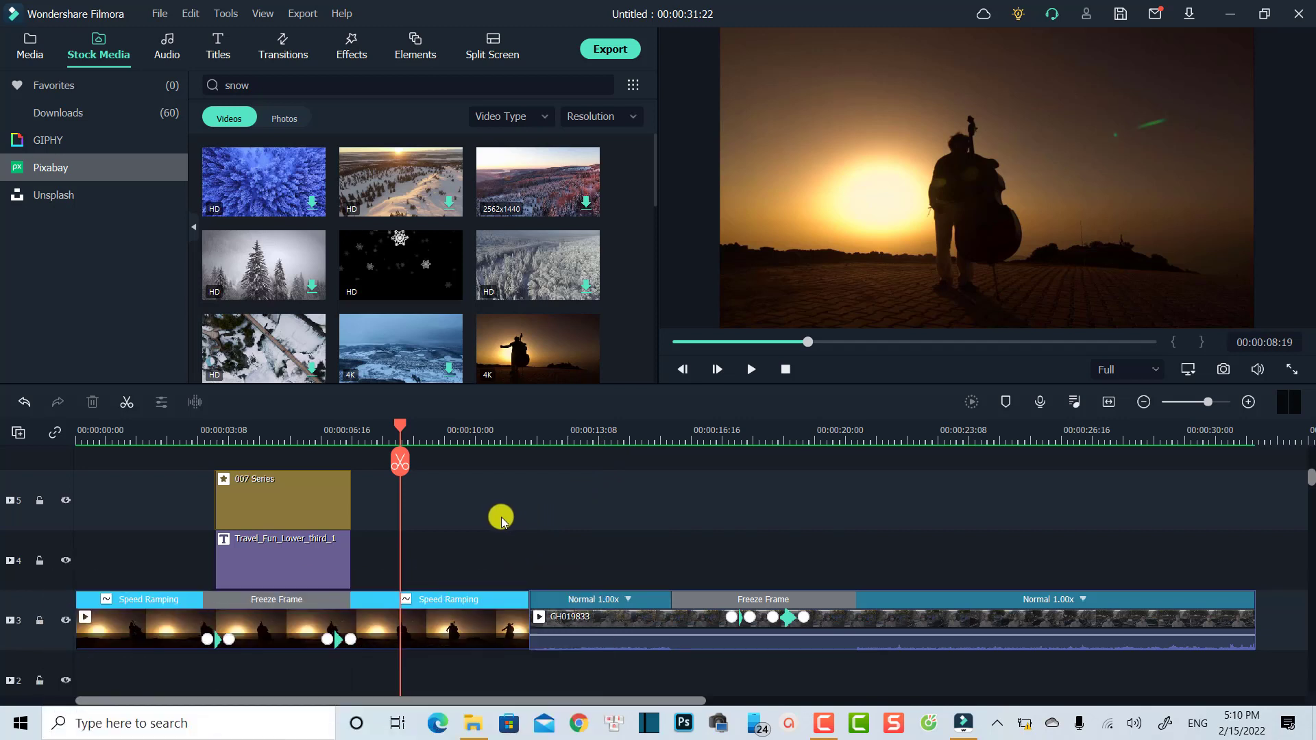
Step: Play the existing two-clip sequence from about 00:00:02:16 and compare frames before and after the zoom in the GH019833 clip's freeze frame
scroll(523, 519, down, 1)
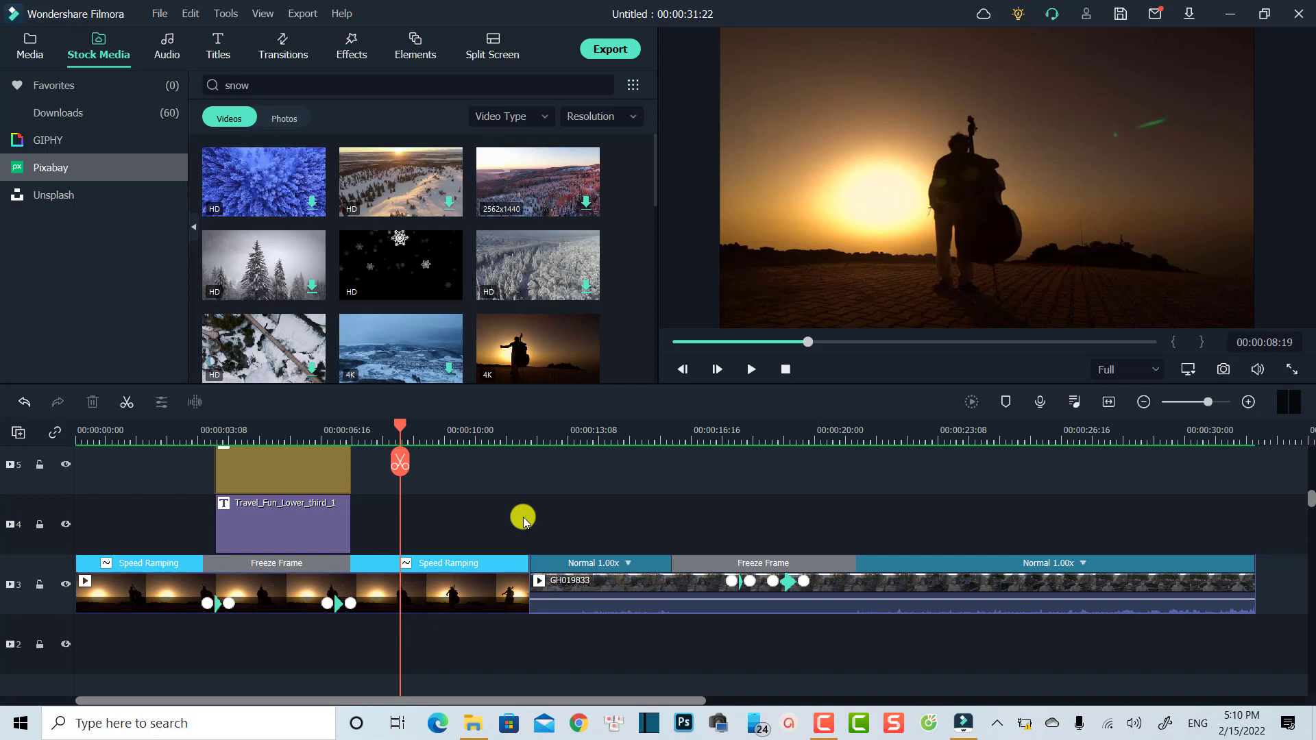
click(175, 439)
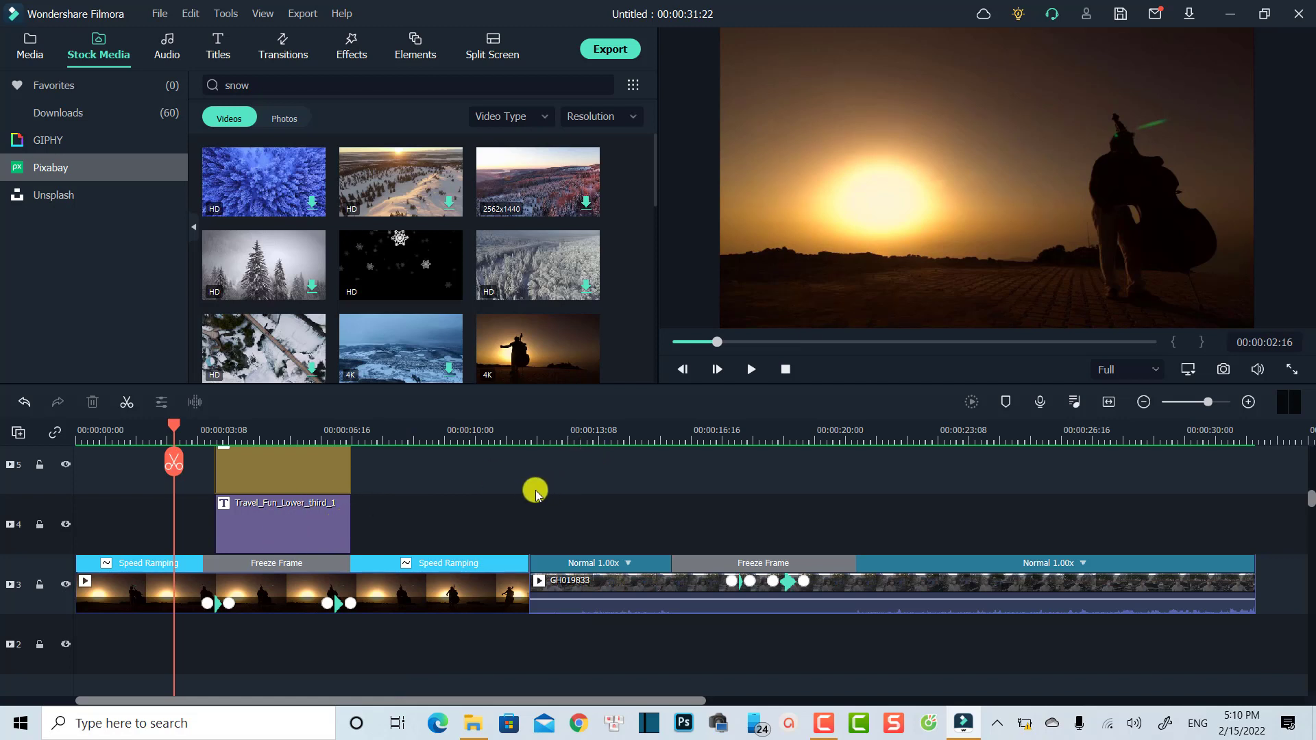
scroll(523, 499, up, 1)
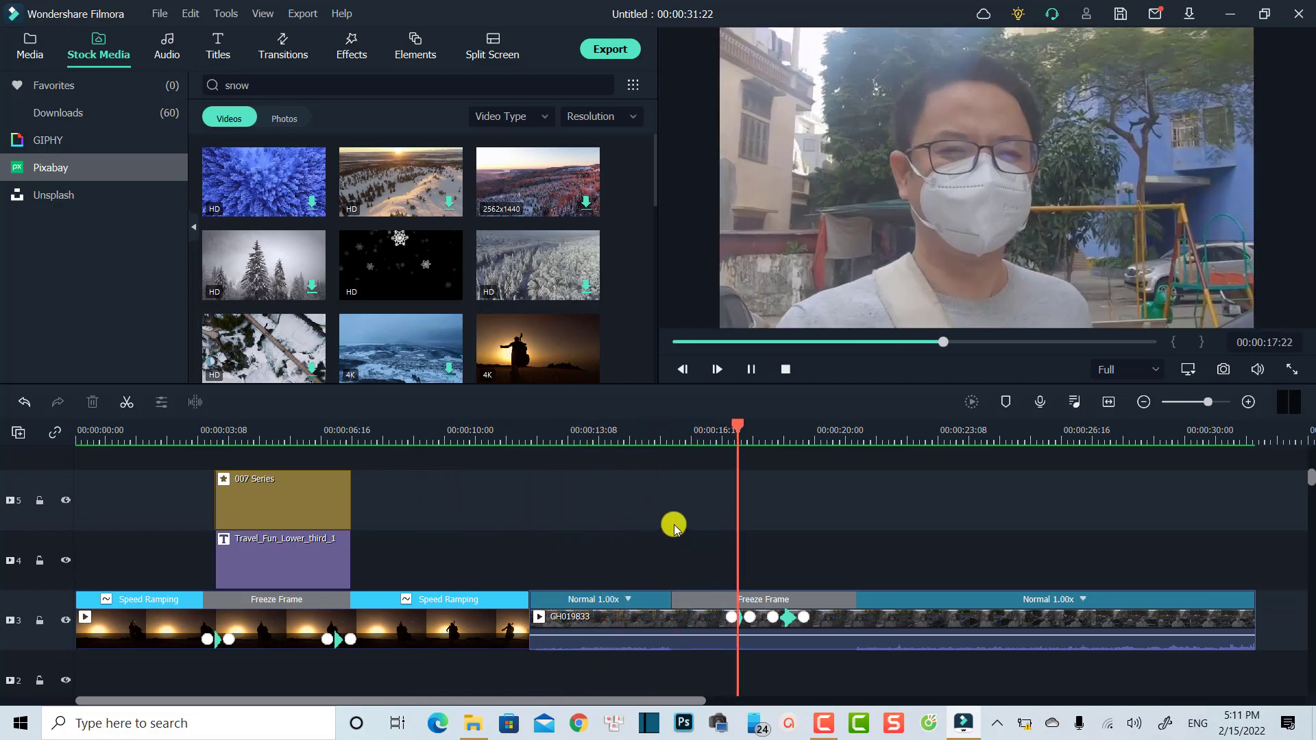
key(space)
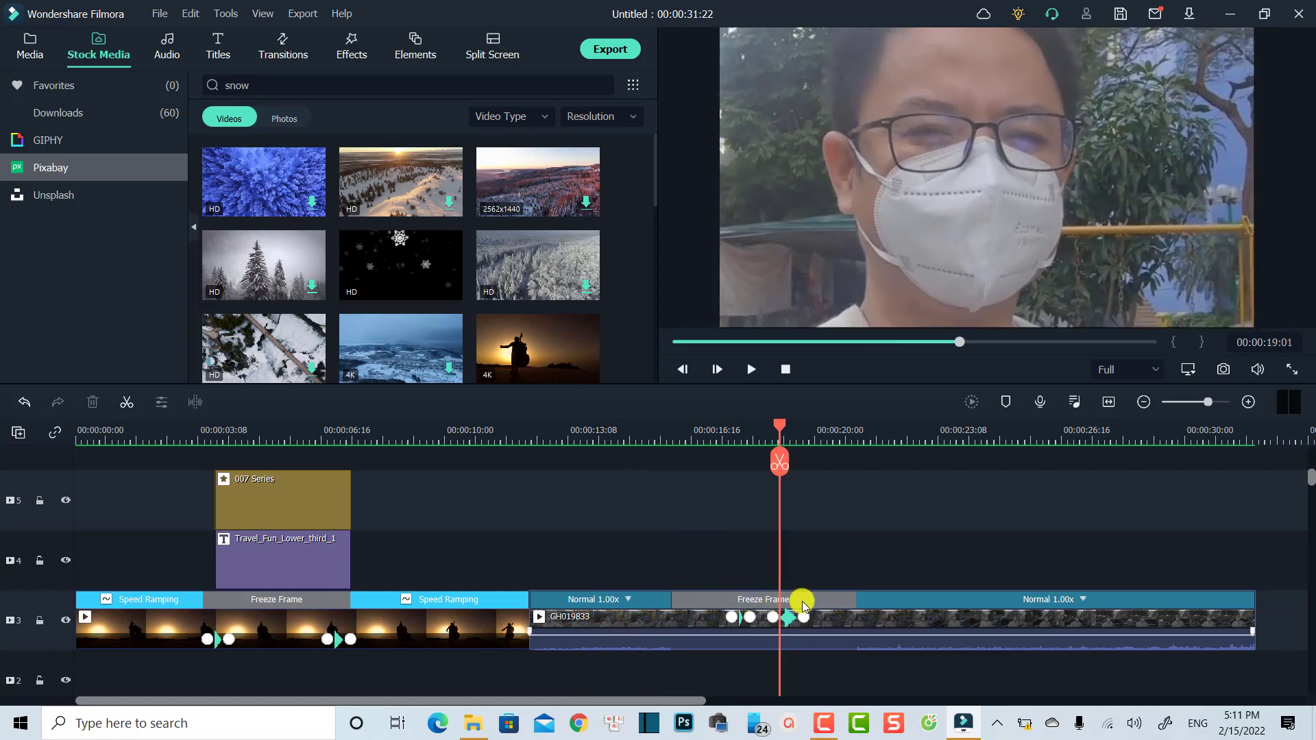
click(702, 447)
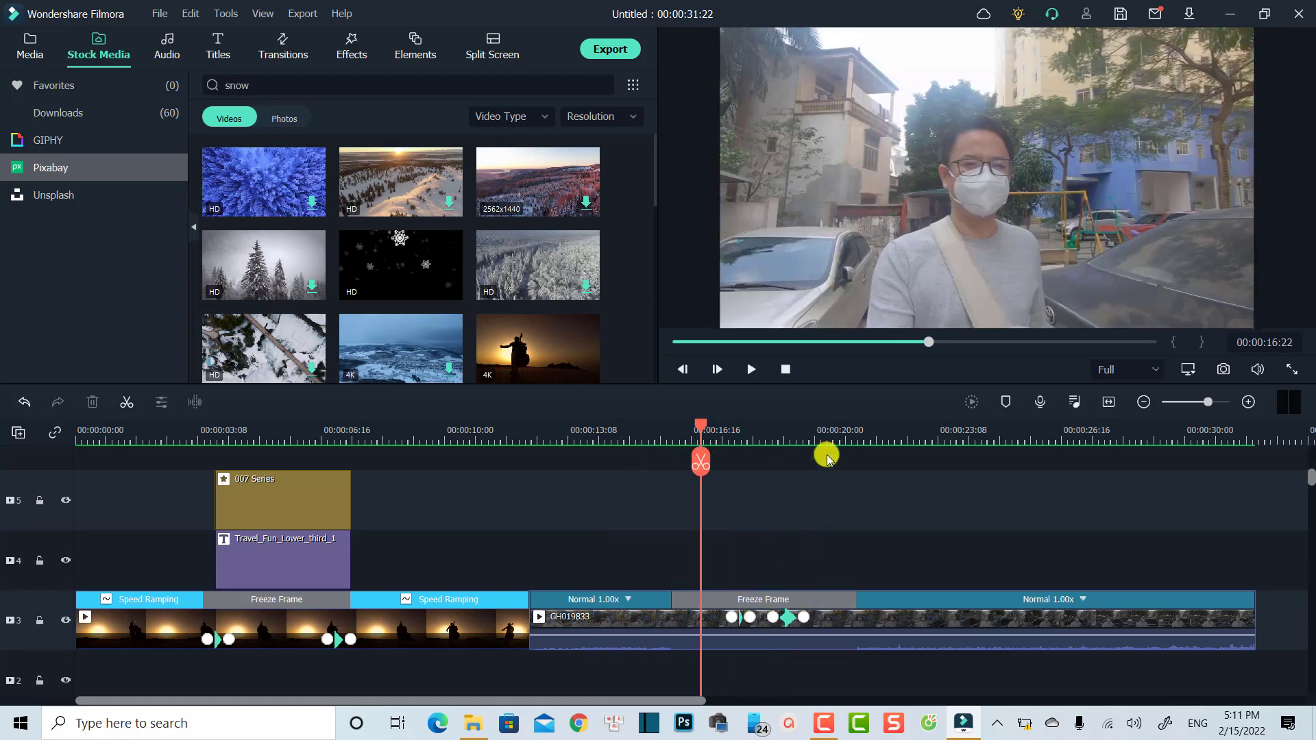
click(777, 430)
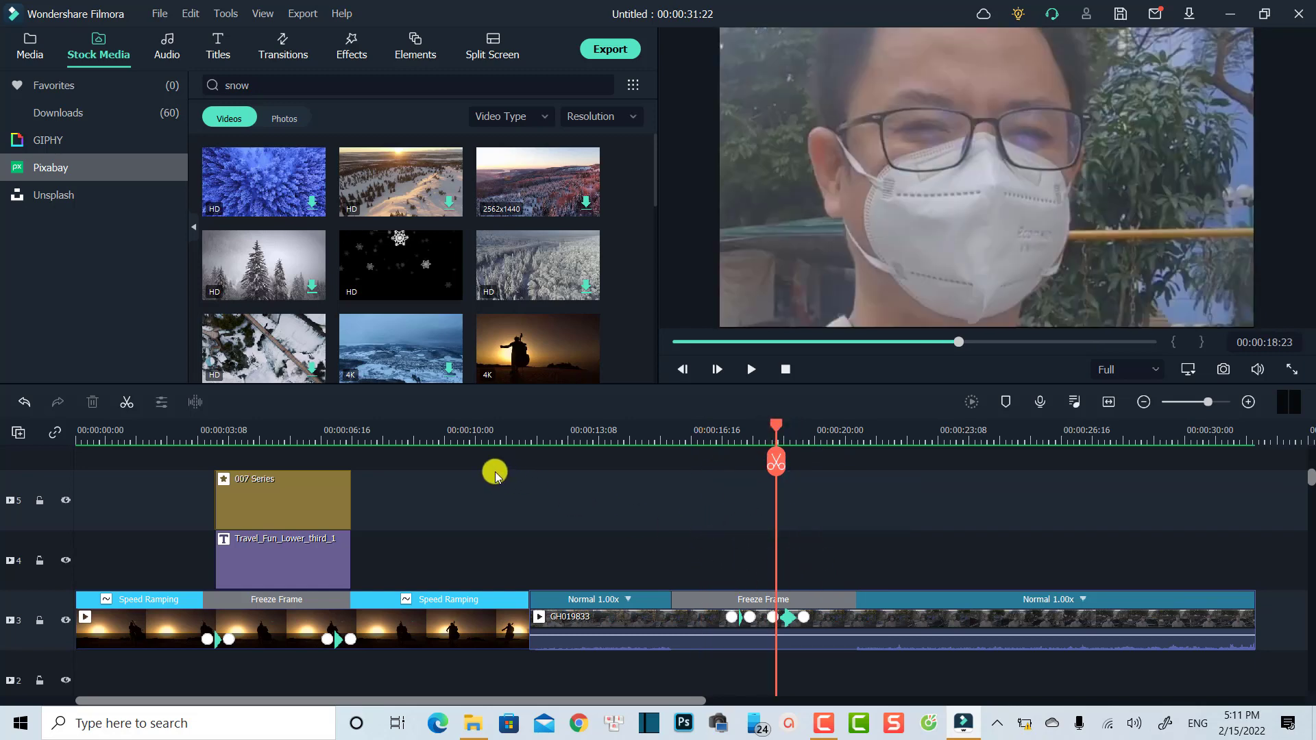
scroll(397, 508, up, 1)
scroll(644, 562, down, 2)
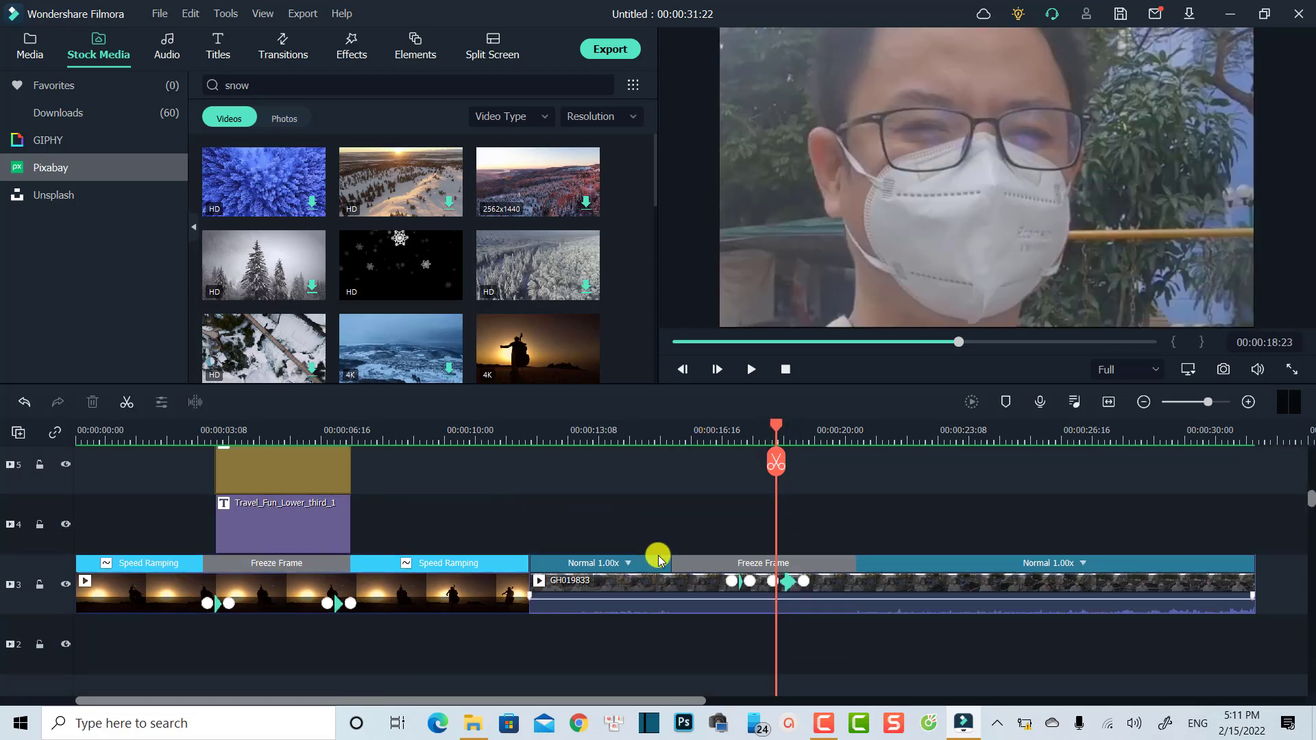
Step: Delete everything from the timeline and place the 4K sunset cellist stock video at the start of track 3
key(ctrl+a)
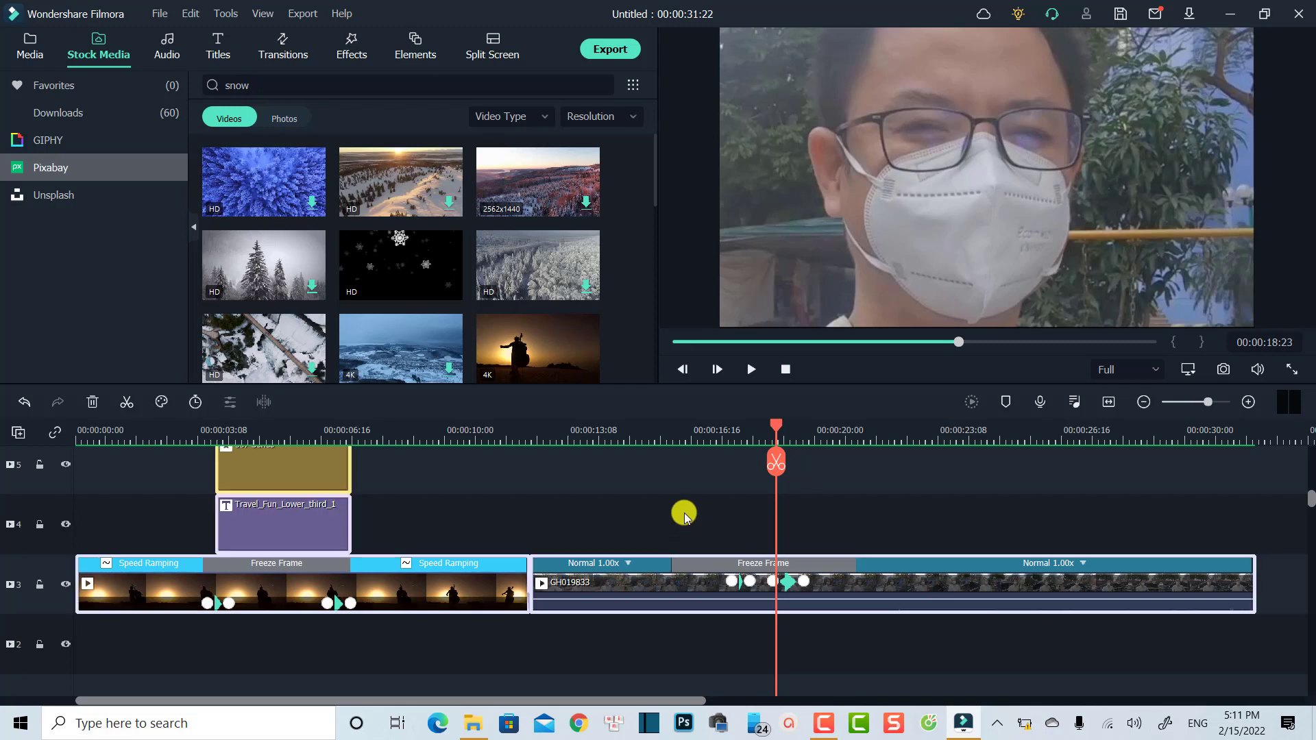
key(Delete)
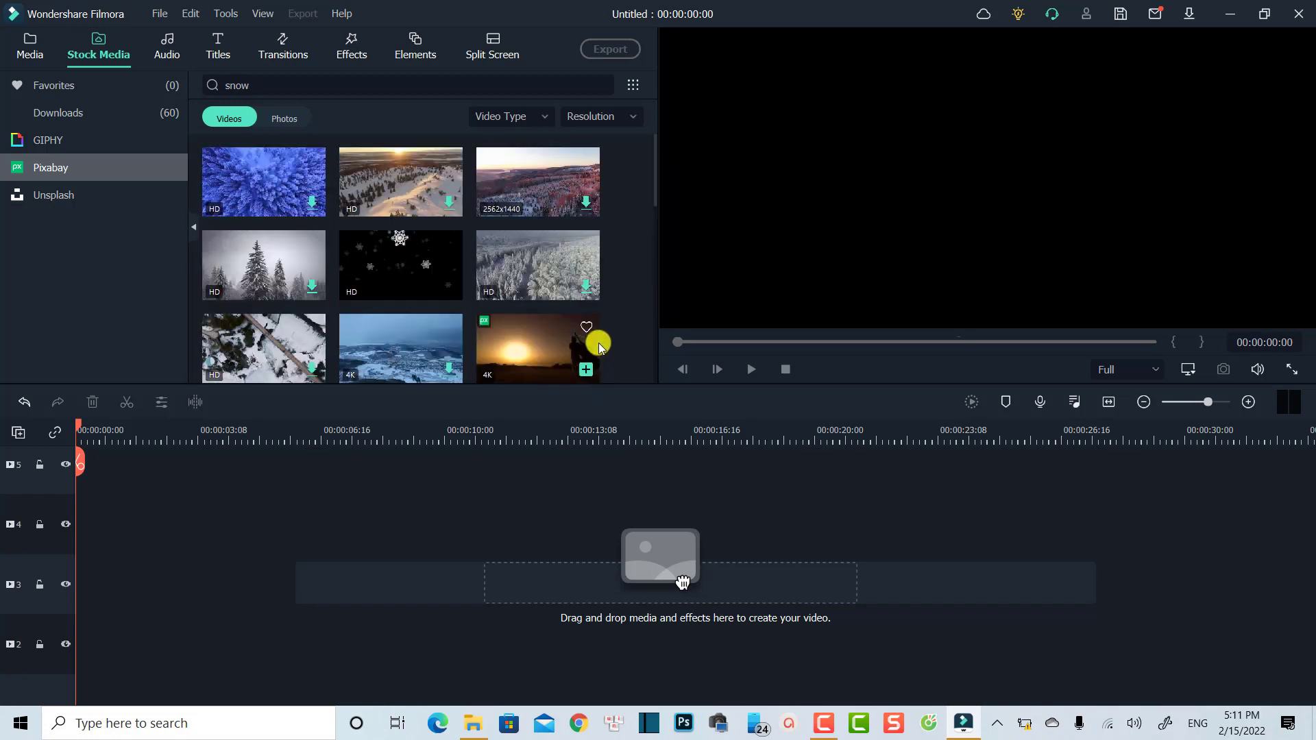
mouse_move(515, 357)
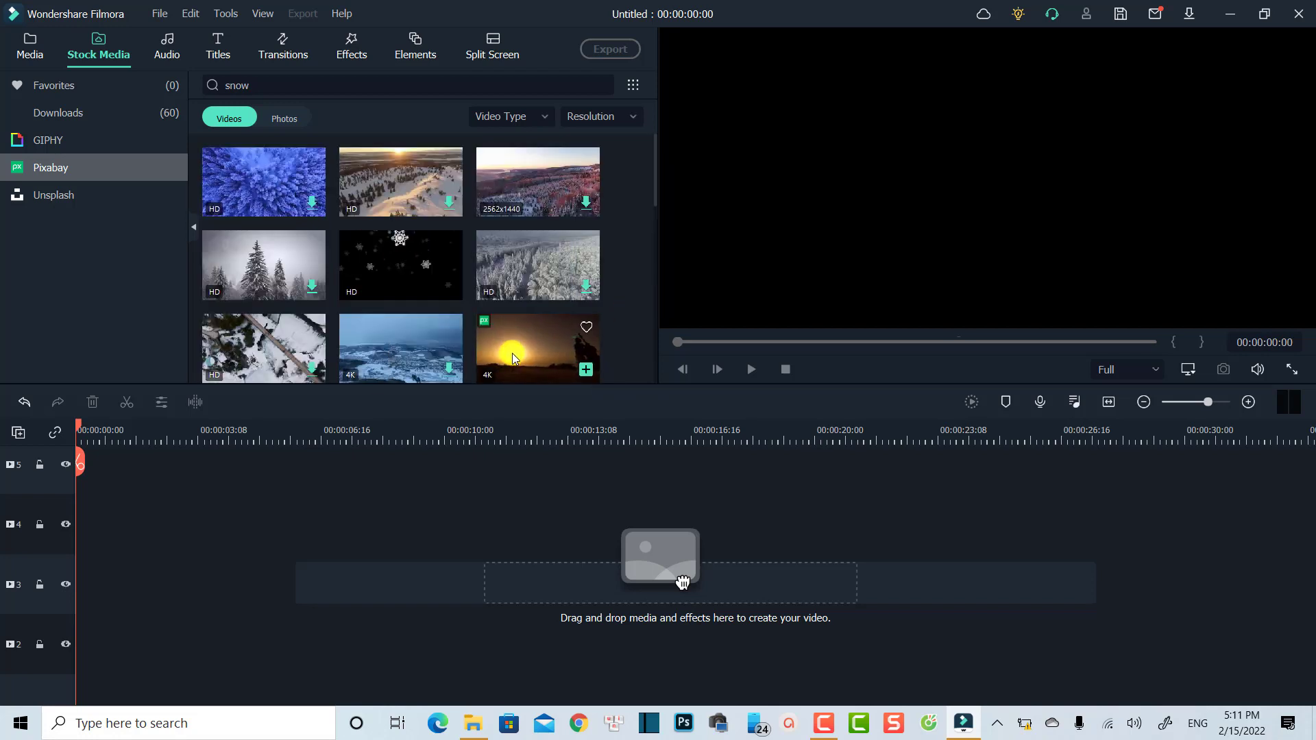
drag(682, 581, 146, 606)
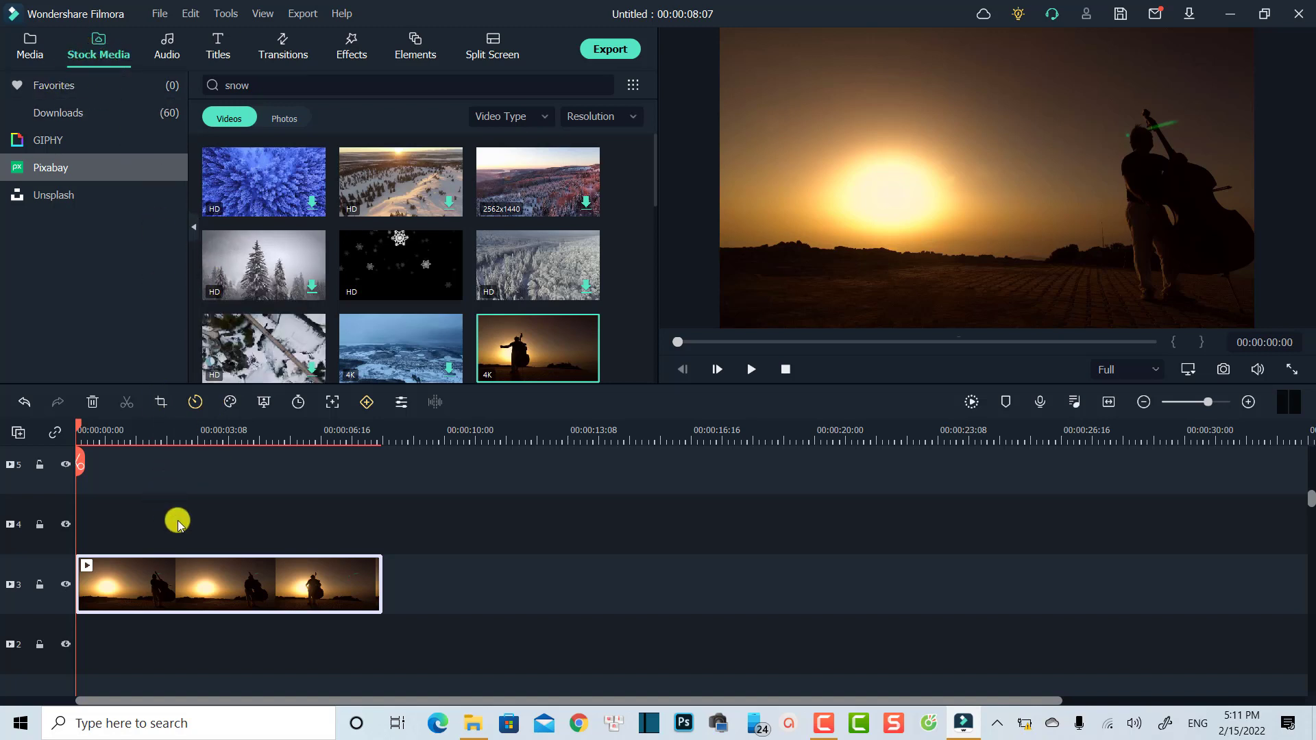
Step: Play the opening seconds of the cellist clip to find the freeze moment and apply the Customize speed ramping preset
key(space)
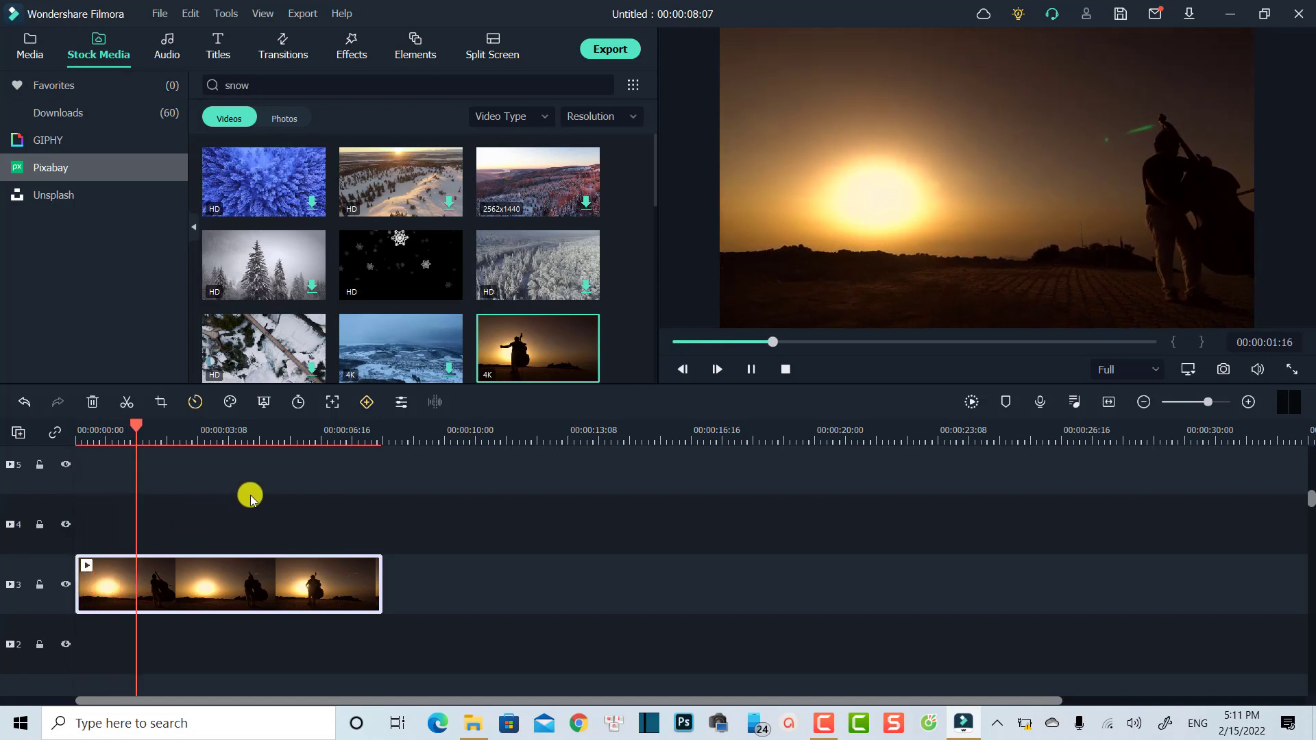
key(space)
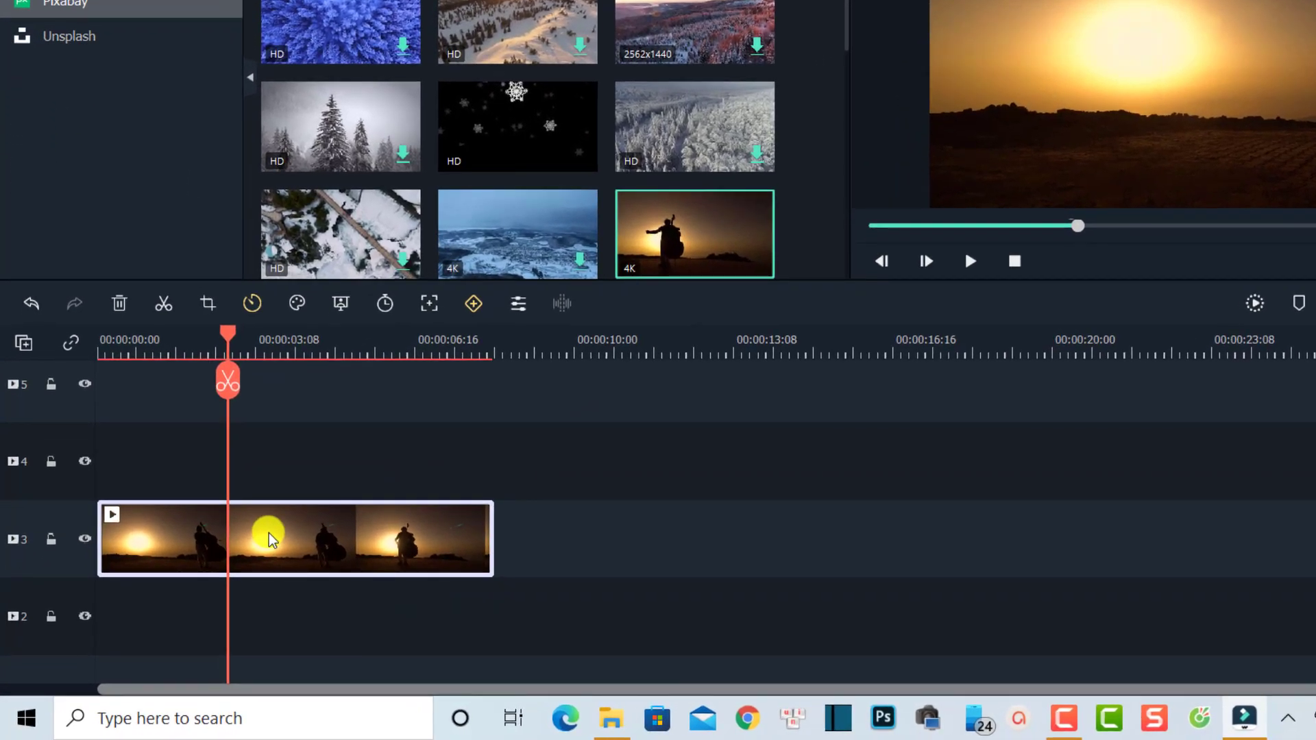
click(251, 305)
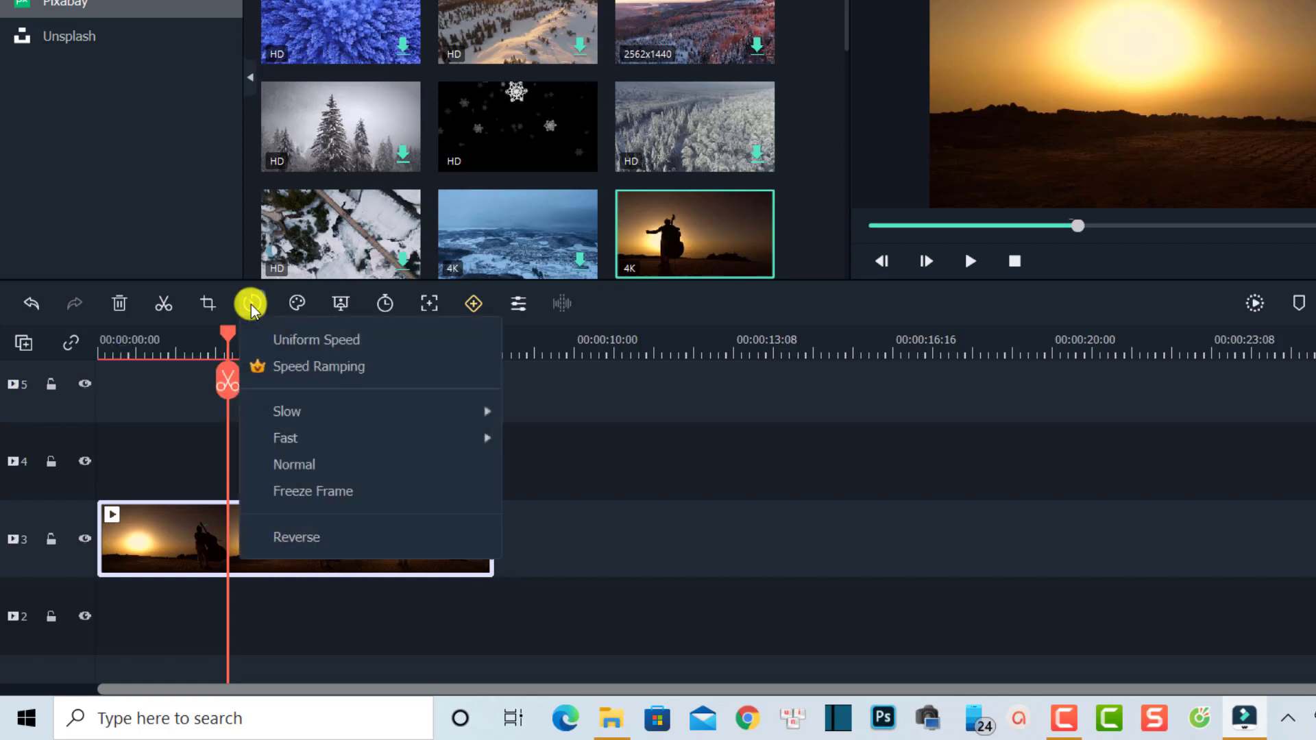
click(306, 367)
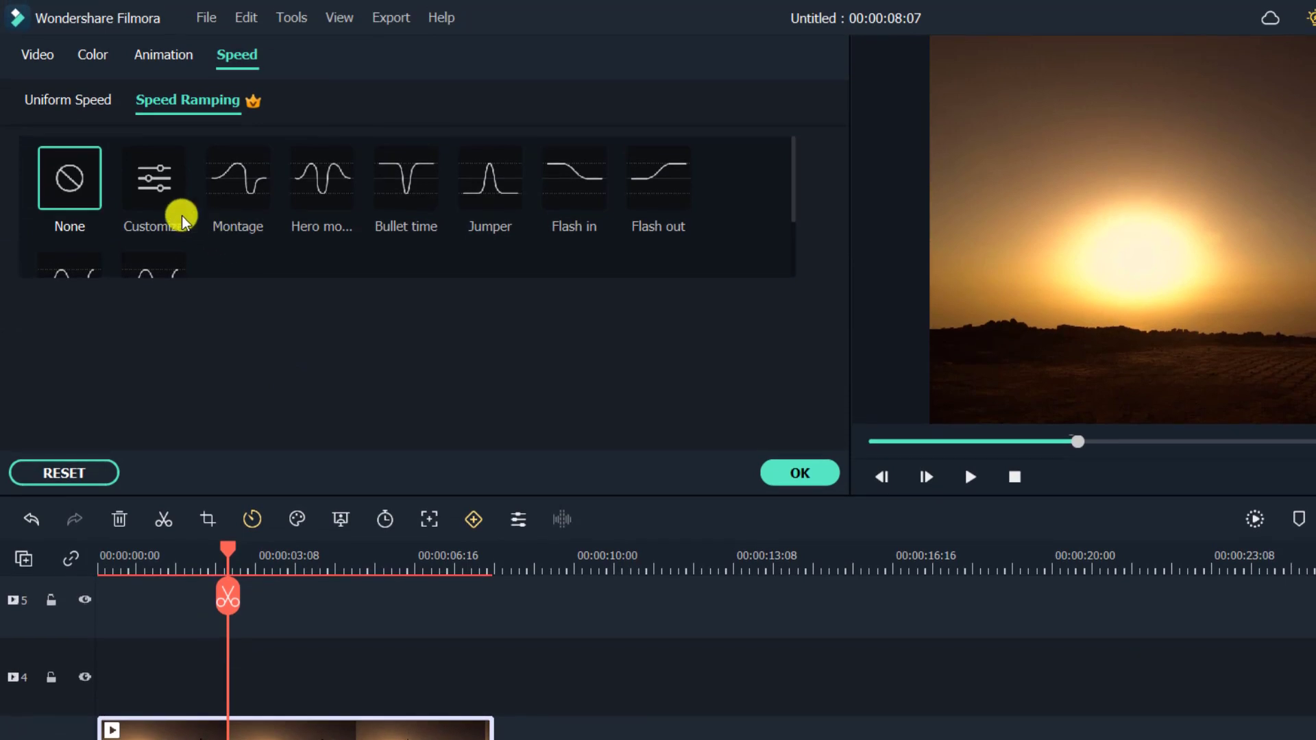
click(154, 182)
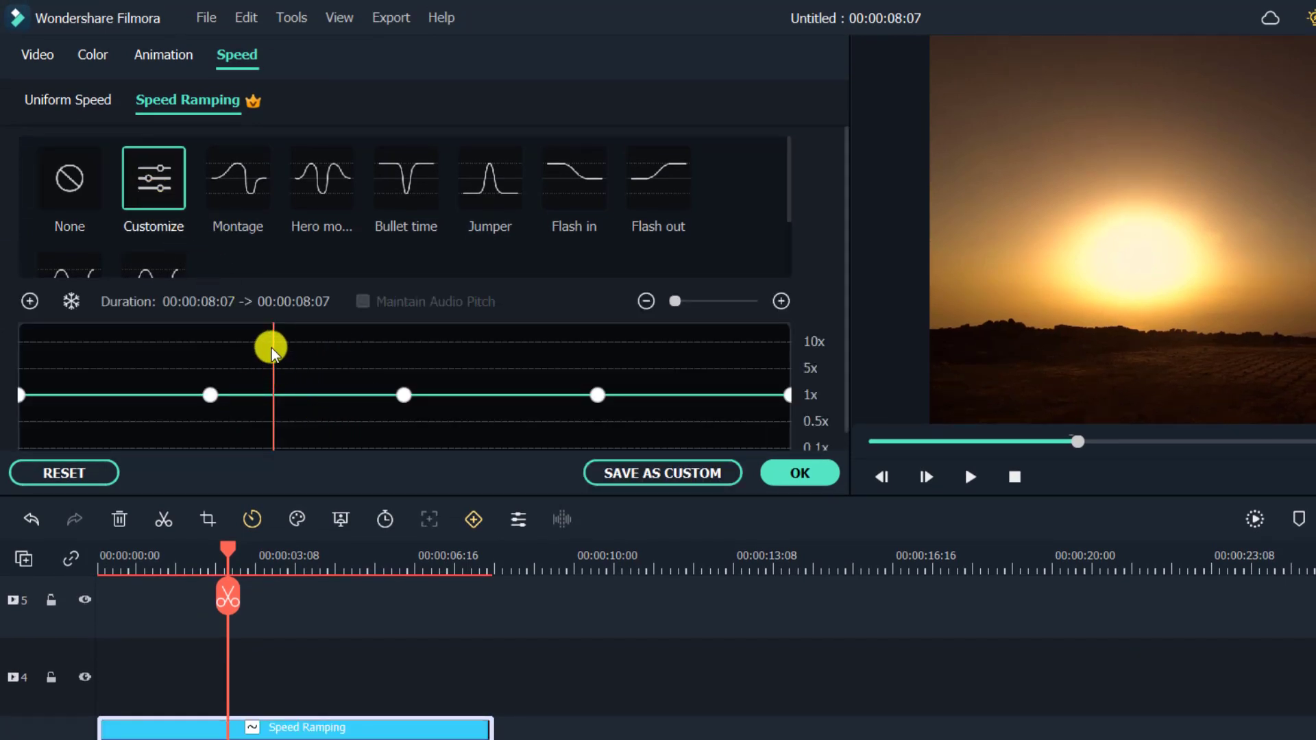
Step: Add a freeze frame of 5 seconds to the speed ramp at about 00:00:02:23
drag(273, 343, 294, 374)
click(74, 301)
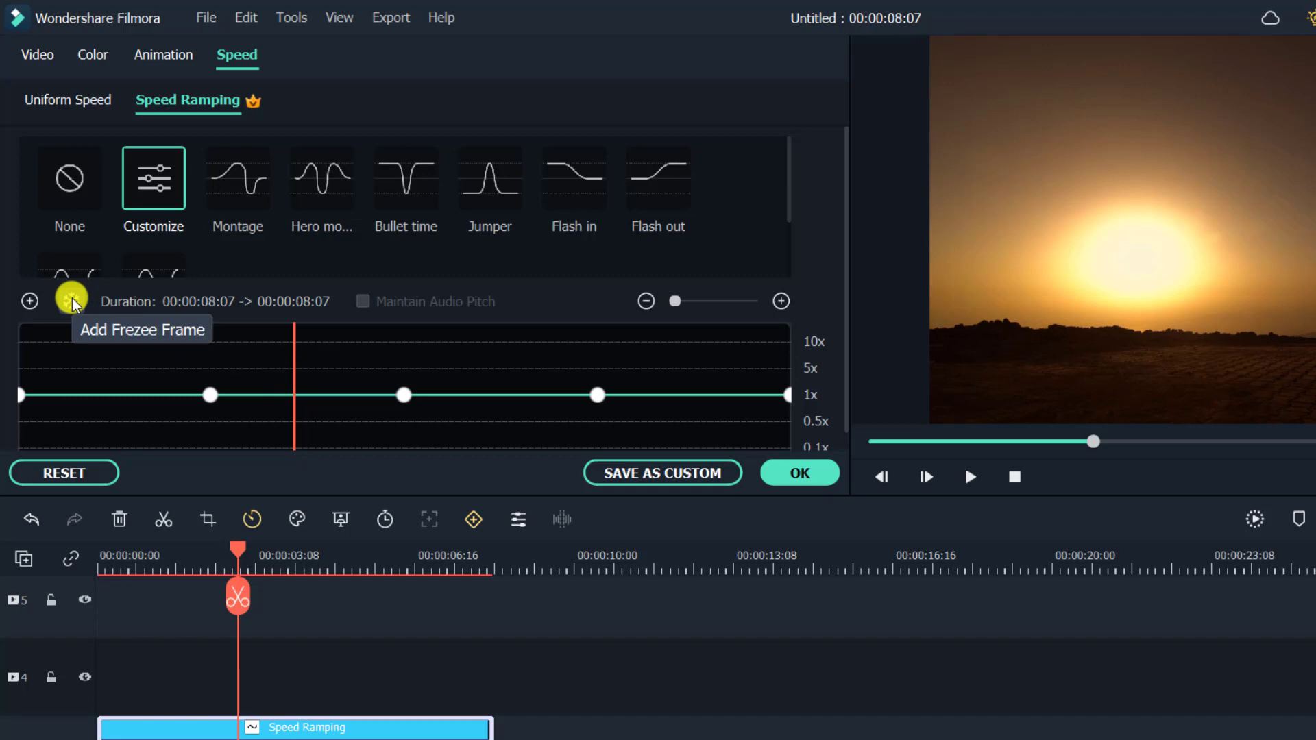
click(73, 301)
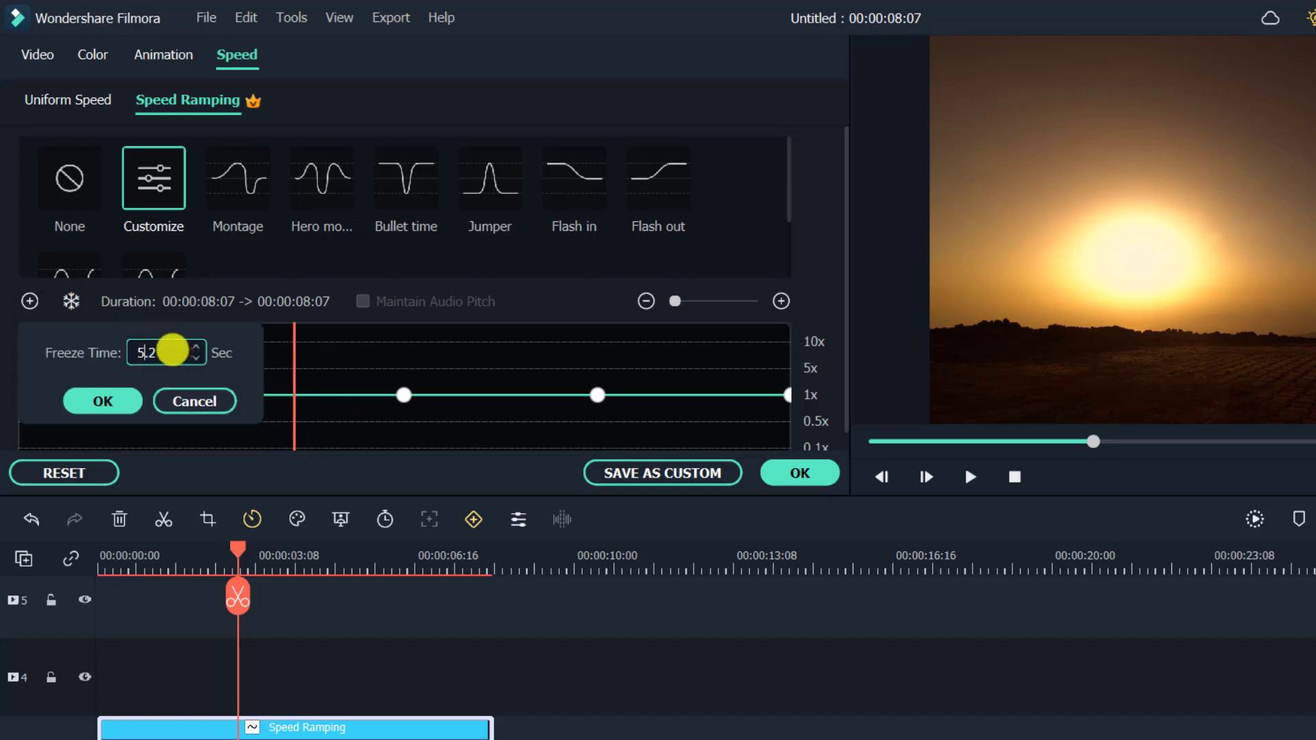
double_click(172, 350)
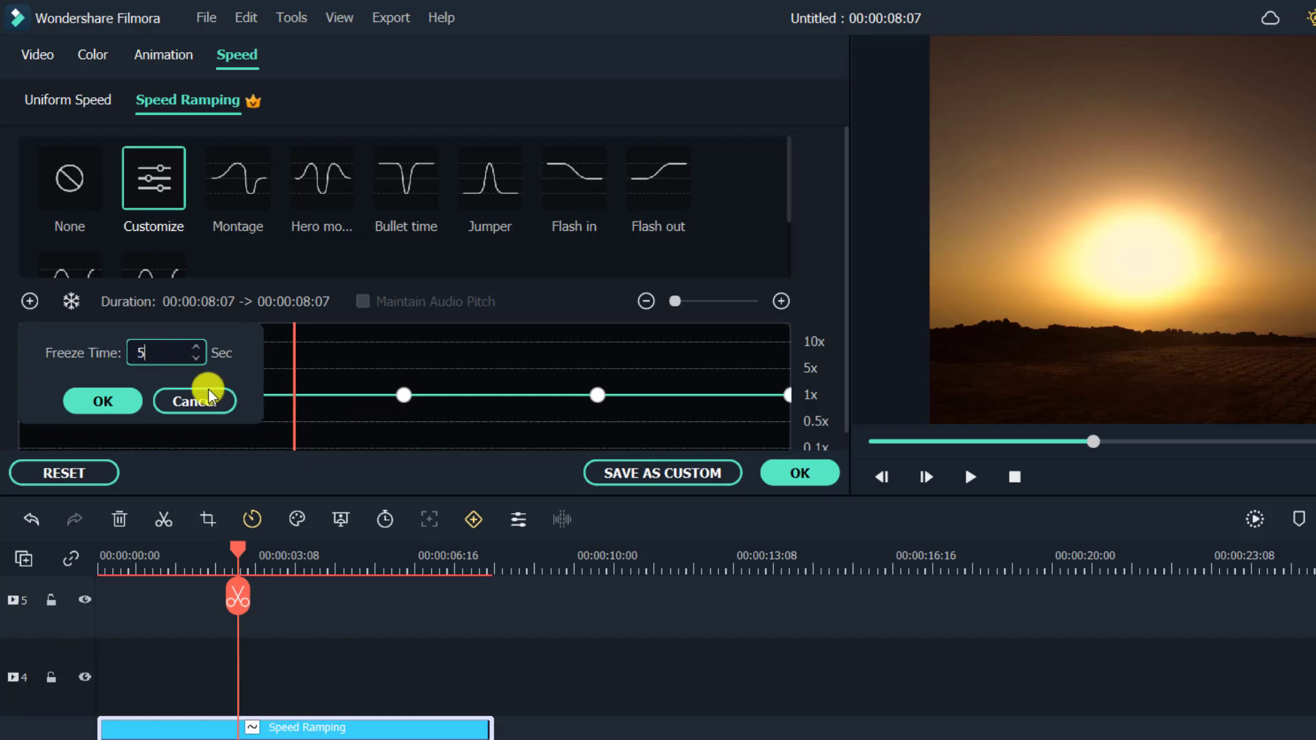
click(132, 401)
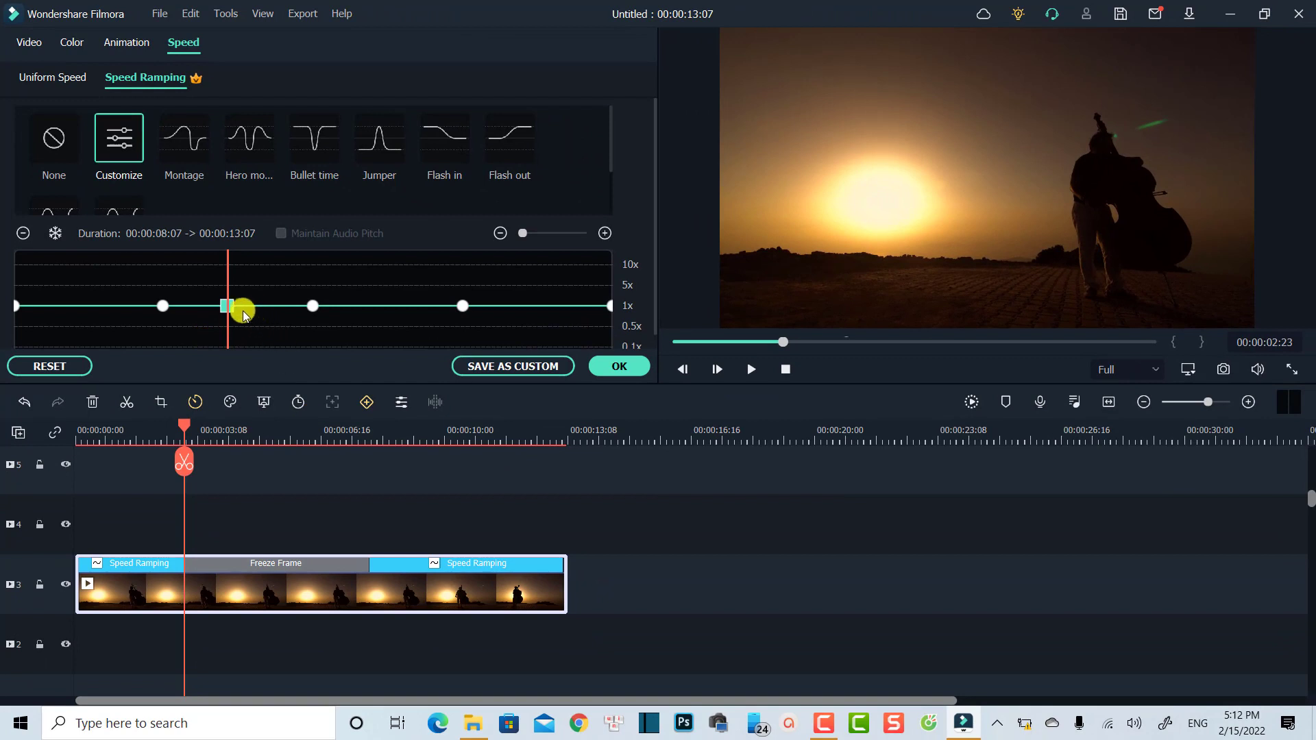
Step: Shift the freeze-frame point slightly forward on the speed curve, play from the start of the freeze, and apply the speed settings
drag(229, 307, 231, 308)
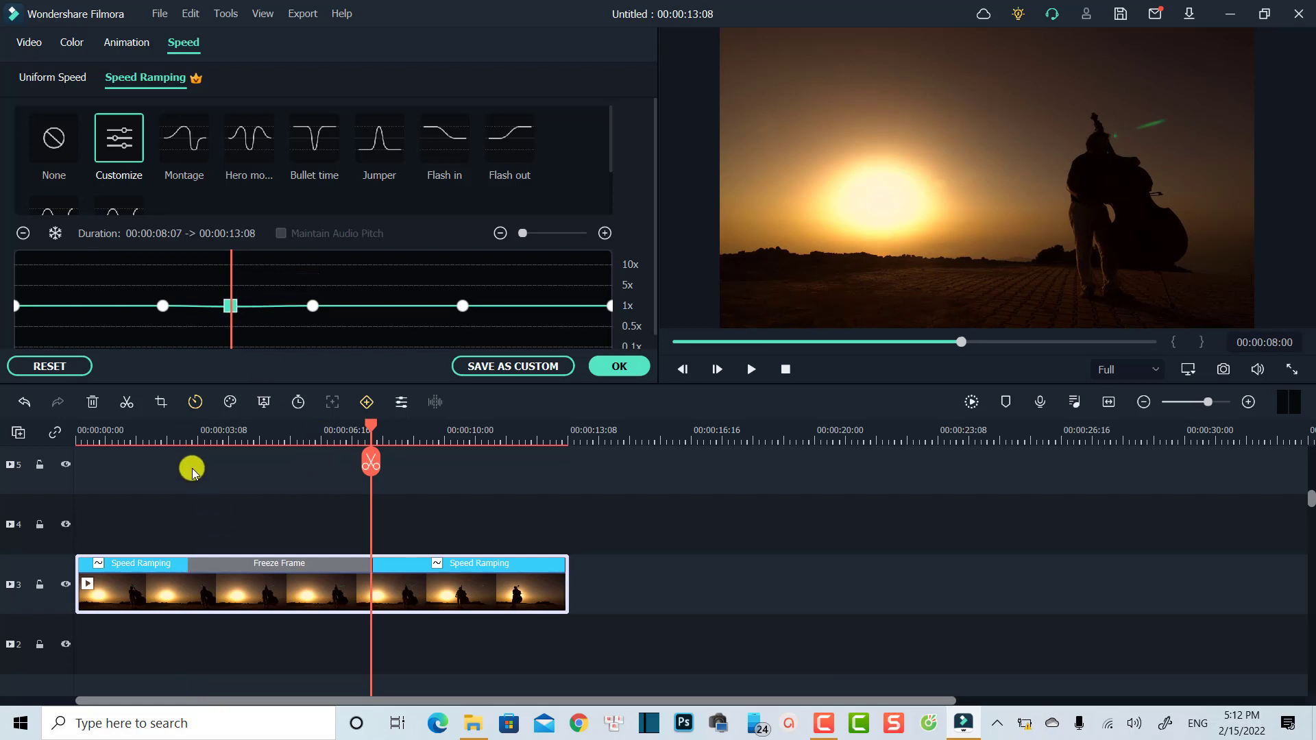
click(186, 441)
key(space)
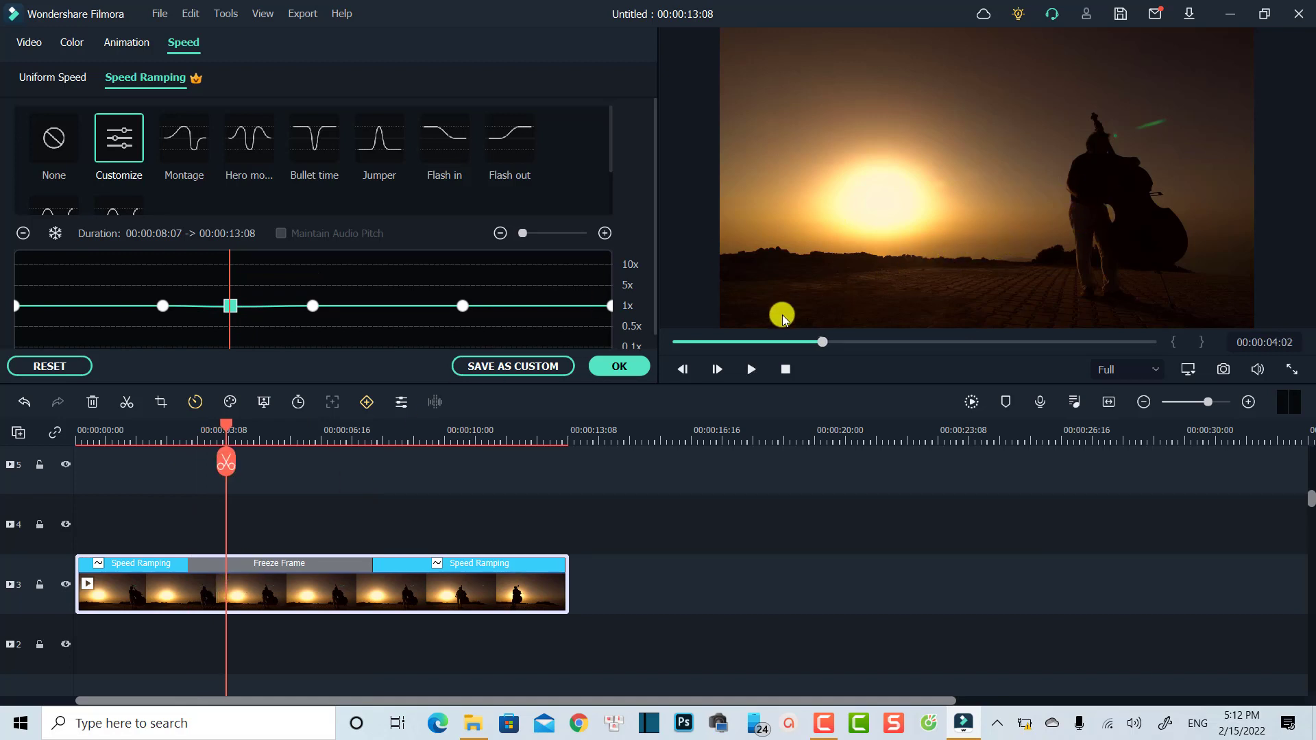
click(623, 367)
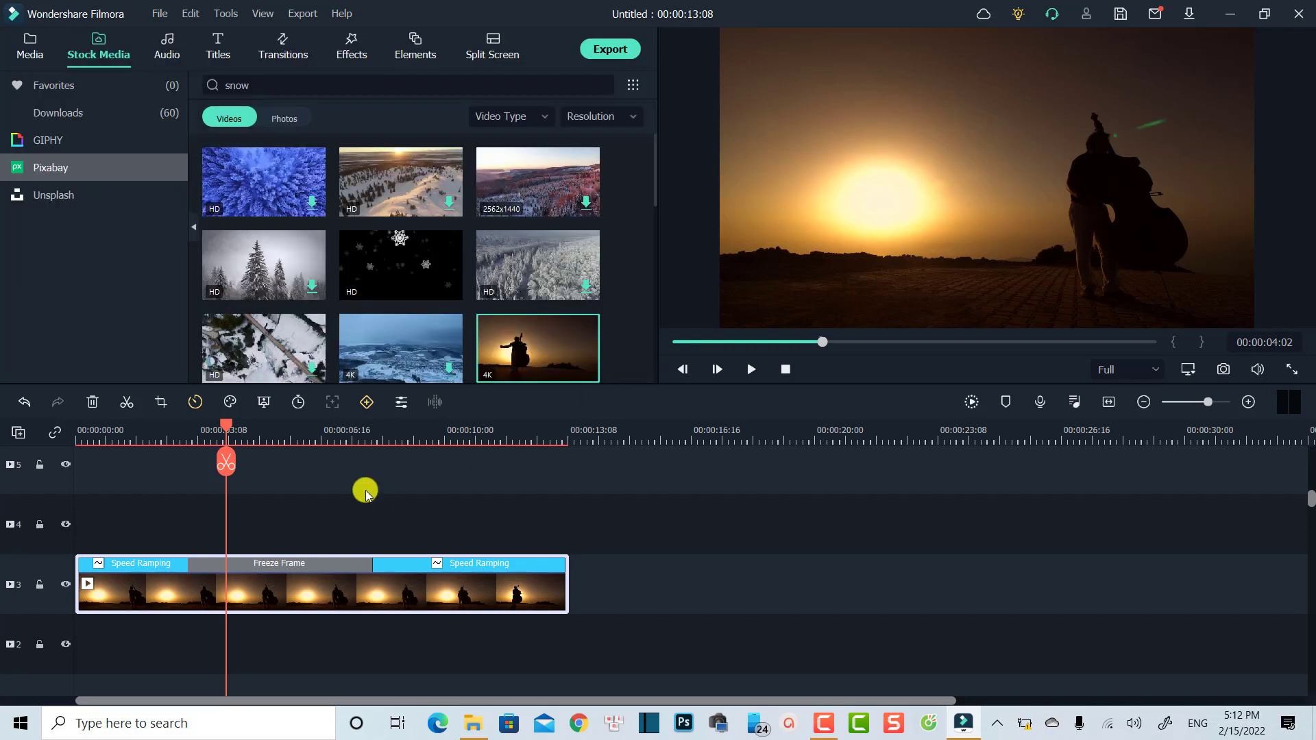
Step: Keyframe a zoom within the freeze frame from 100% scale at 00:00:04:02 to about 145% at 00:00:04:20, and preview it
click(369, 403)
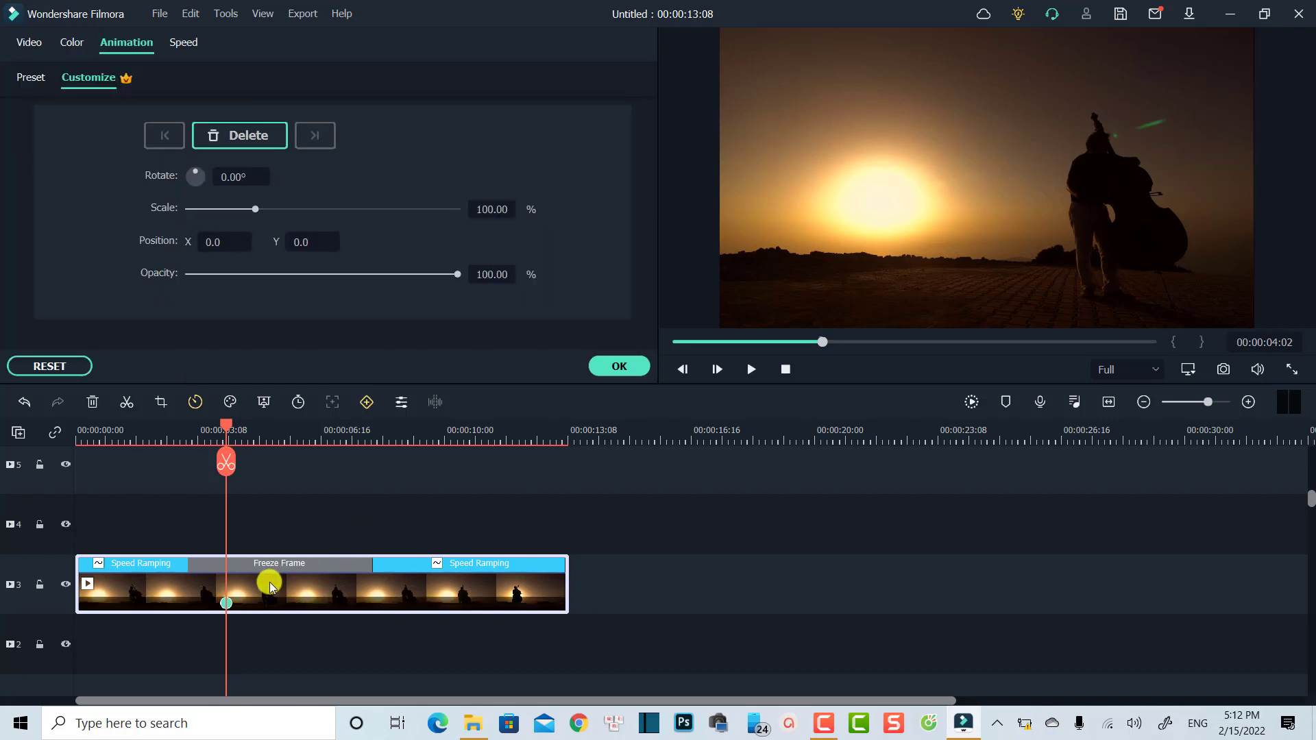
click(255, 436)
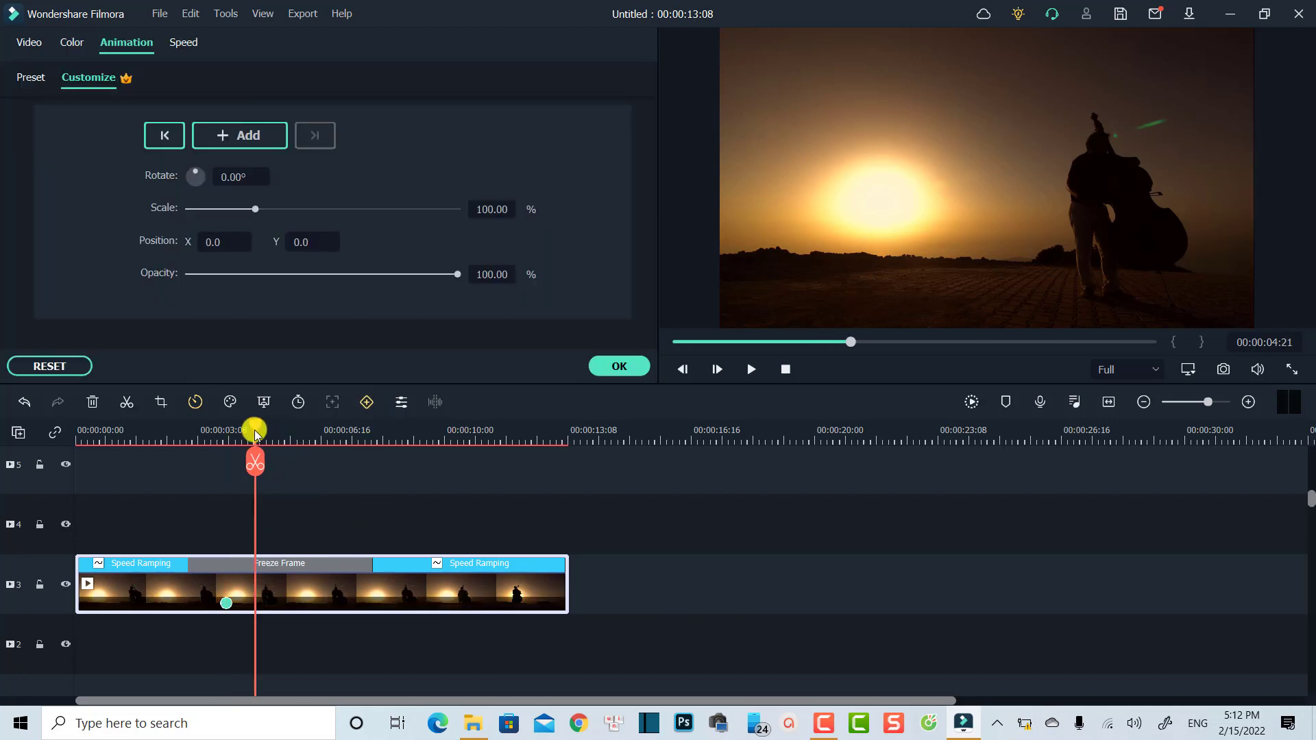
click(254, 432)
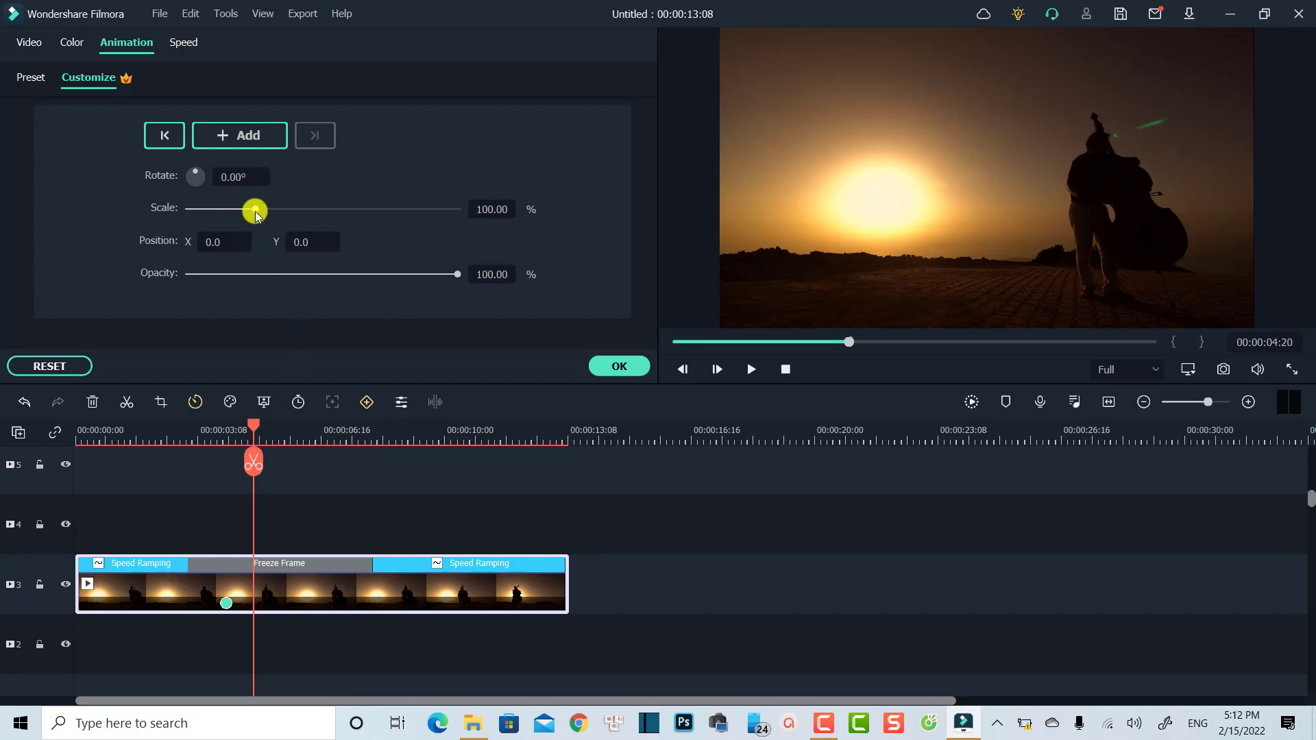
drag(256, 213, 288, 207)
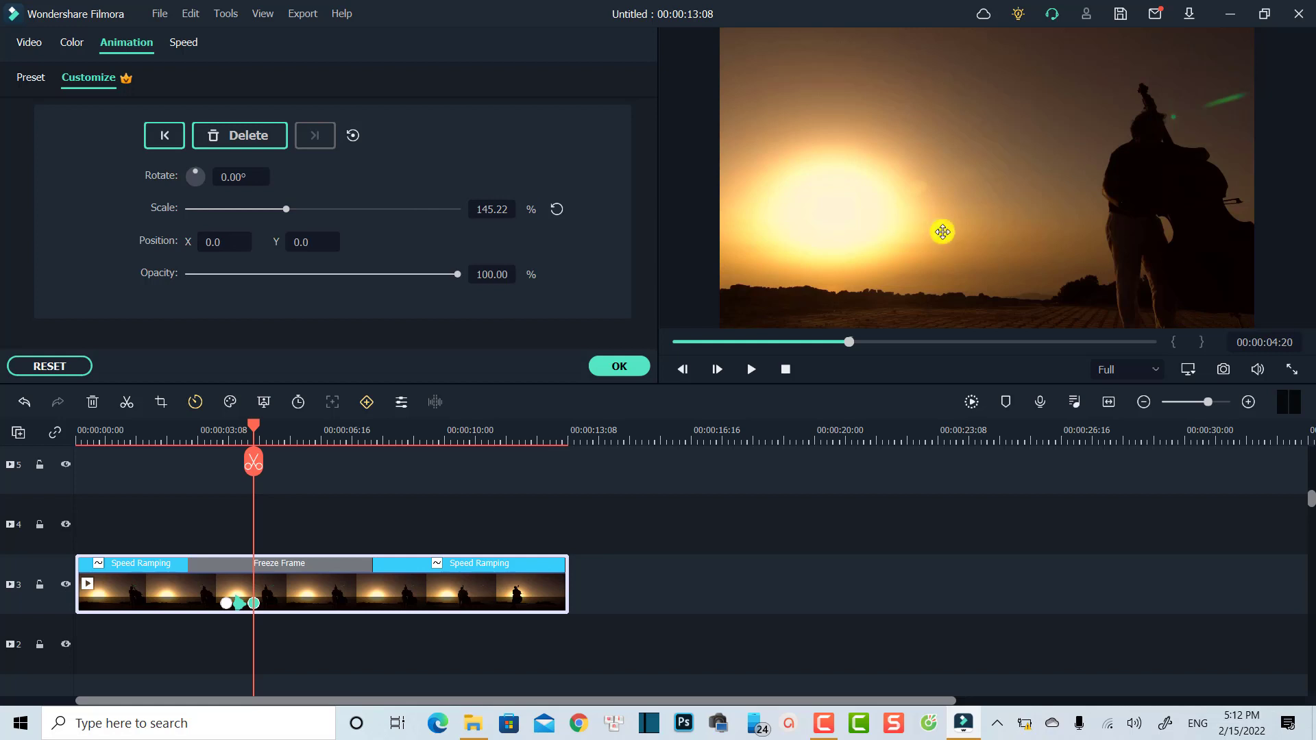
drag(898, 229, 871, 236)
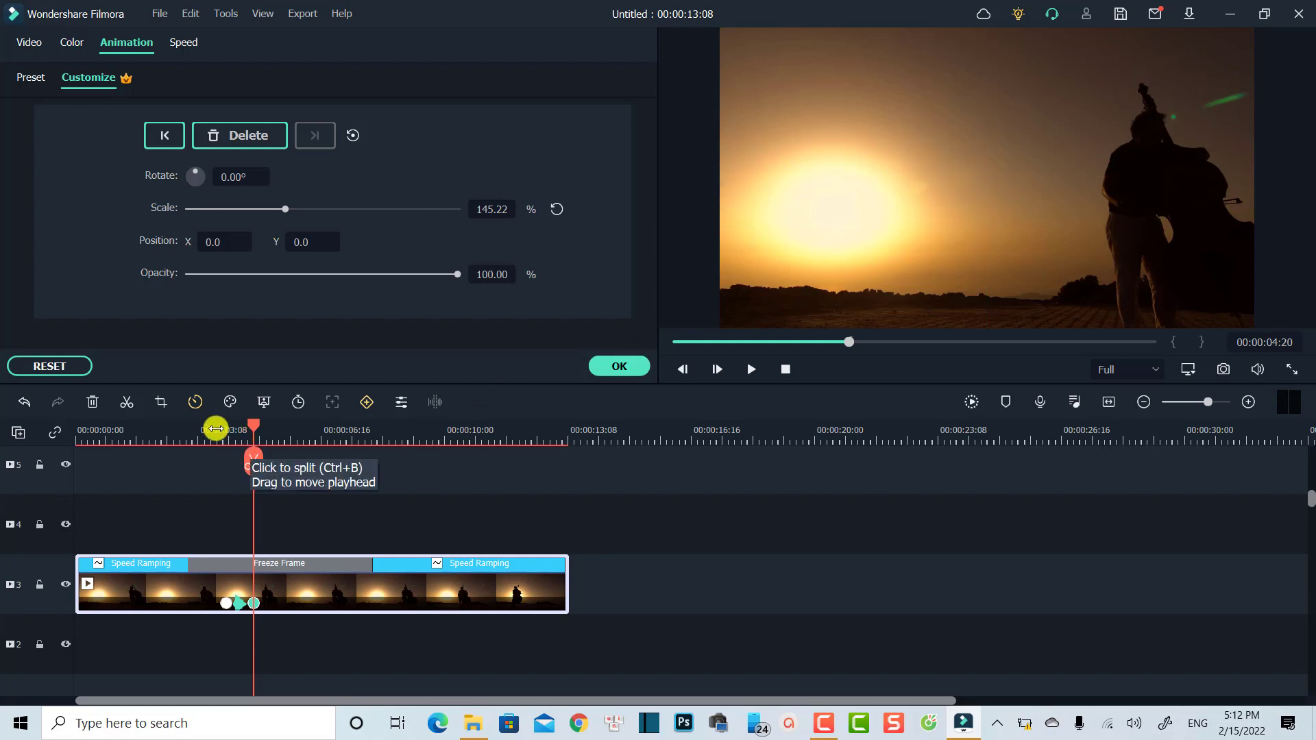
click(192, 433)
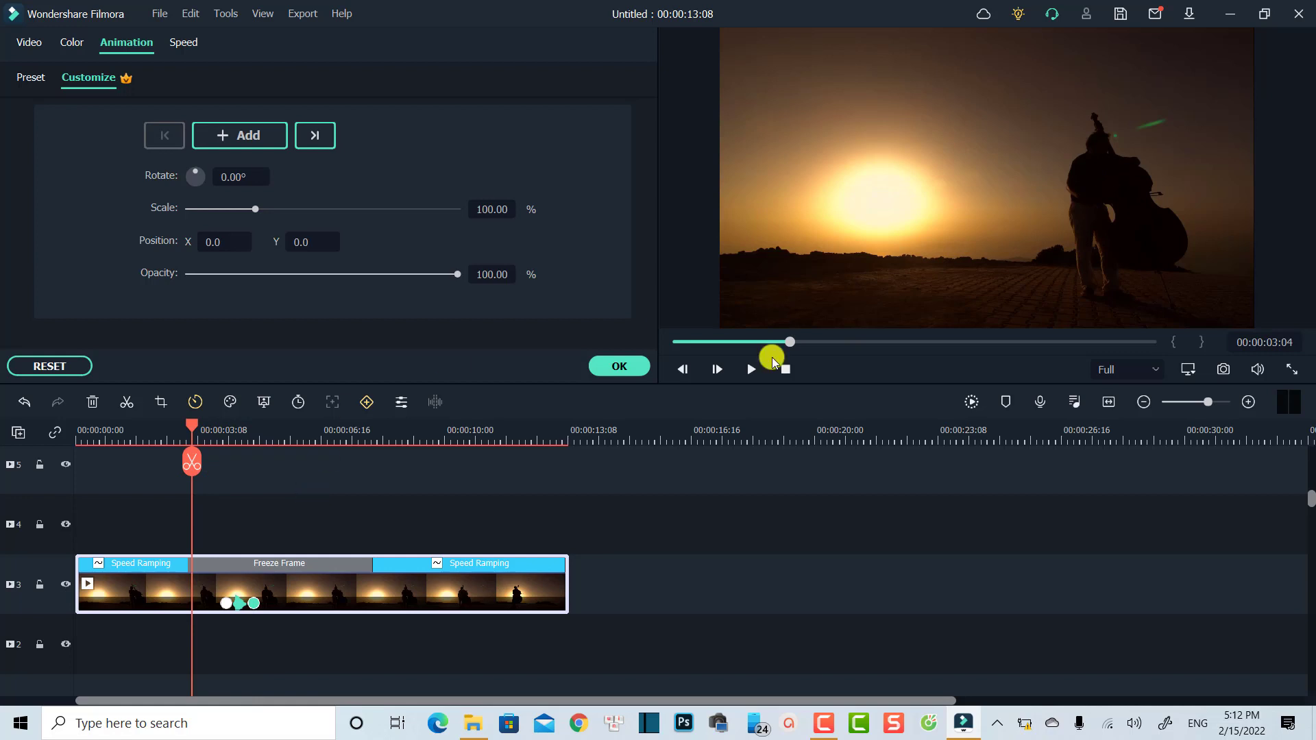
click(316, 520)
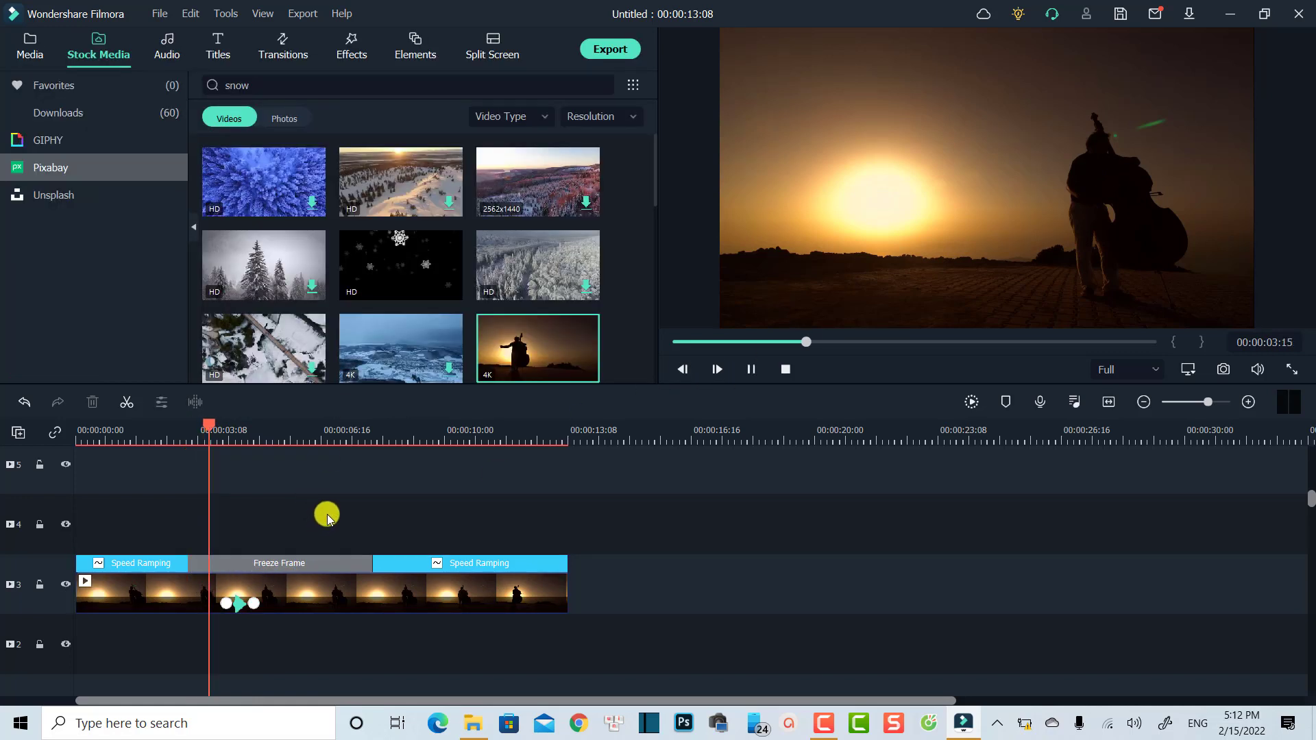
key(space)
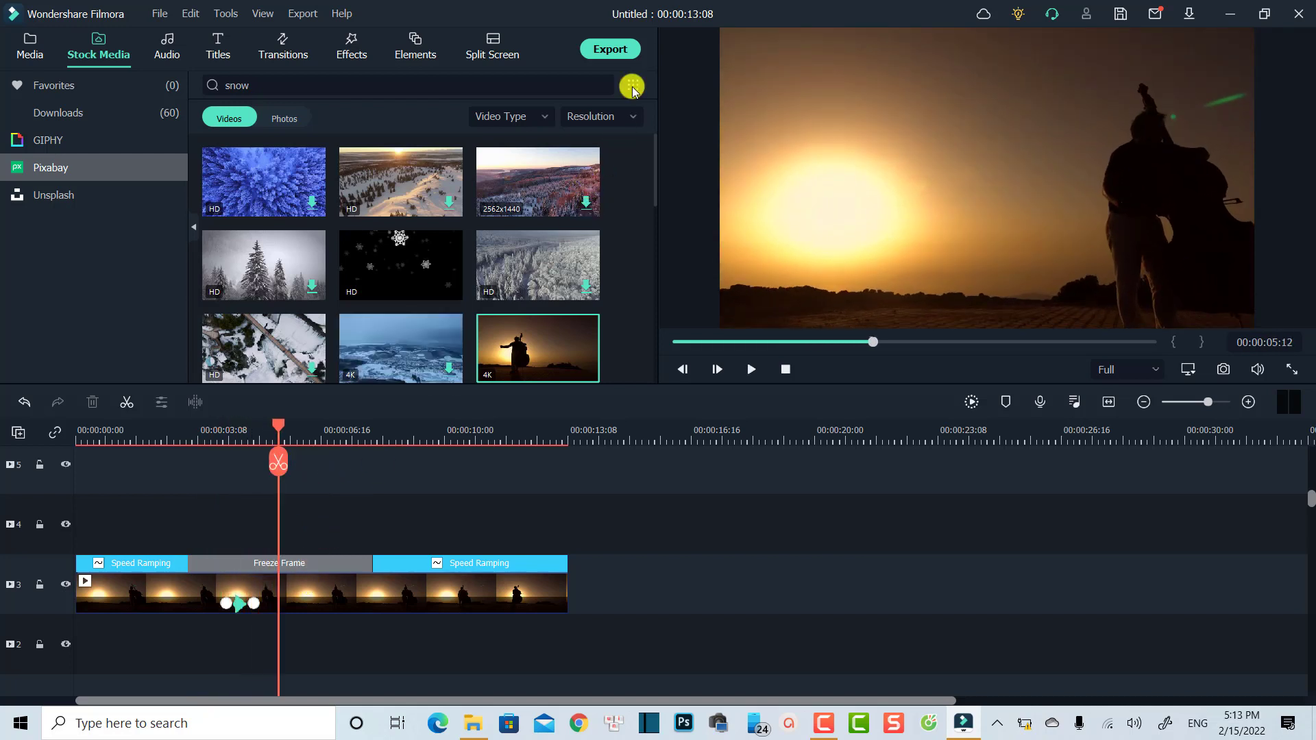
Step: Place the Travel_Fun_Lower_third_1 title on track 4 at 00:00:05:12 and play it until its text is fully displayed
click(214, 46)
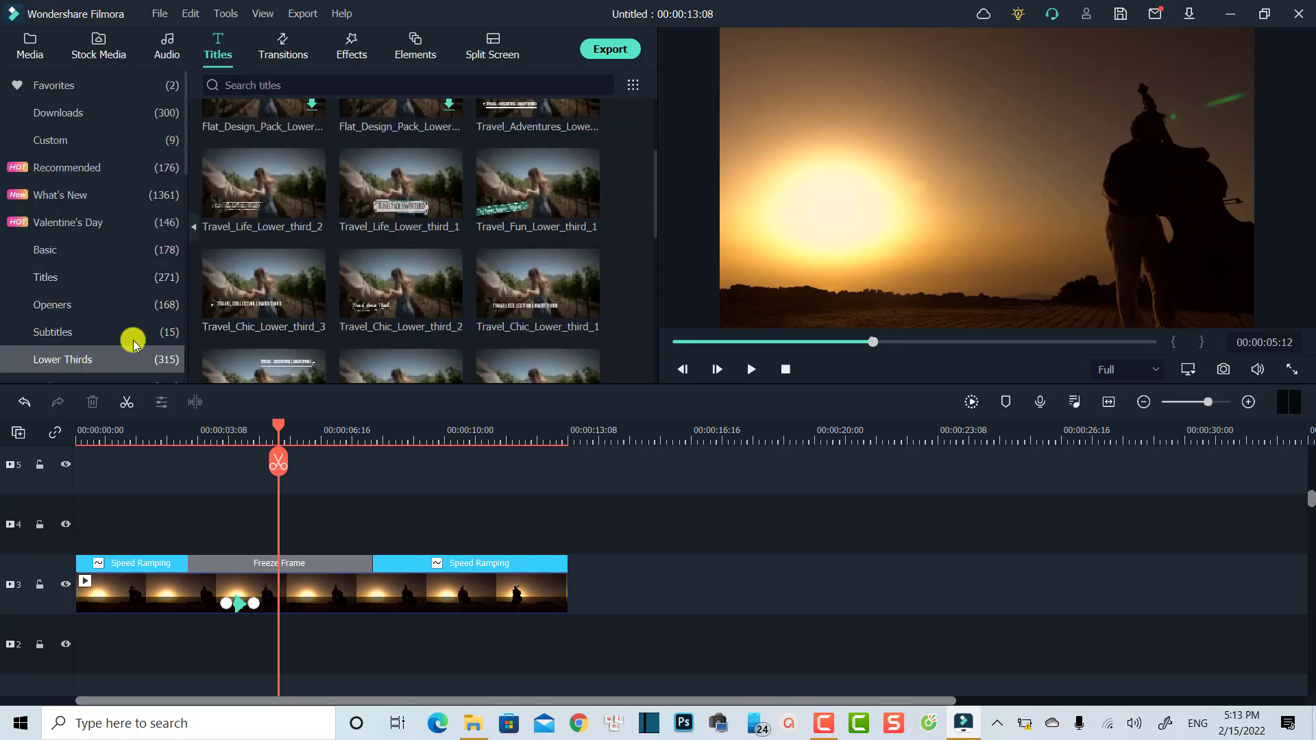
mouse_move(521, 219)
drag(519, 216, 277, 531)
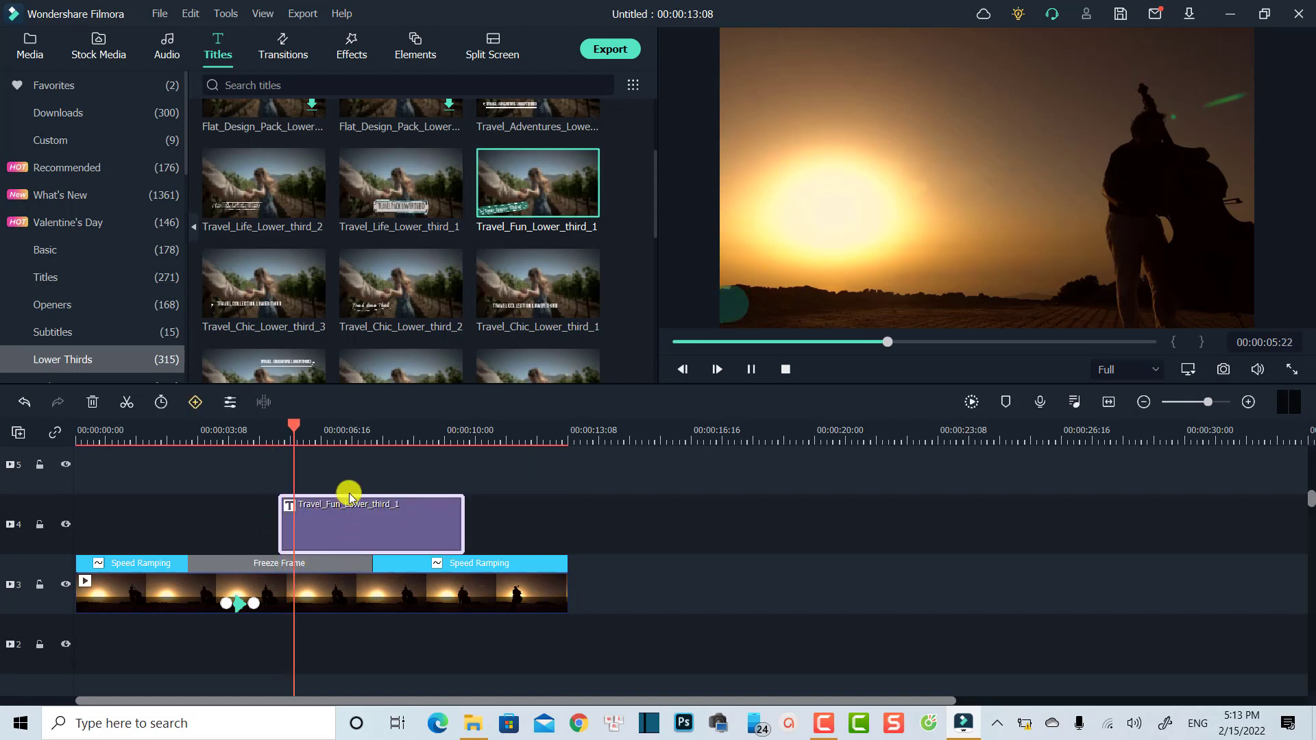
key(space)
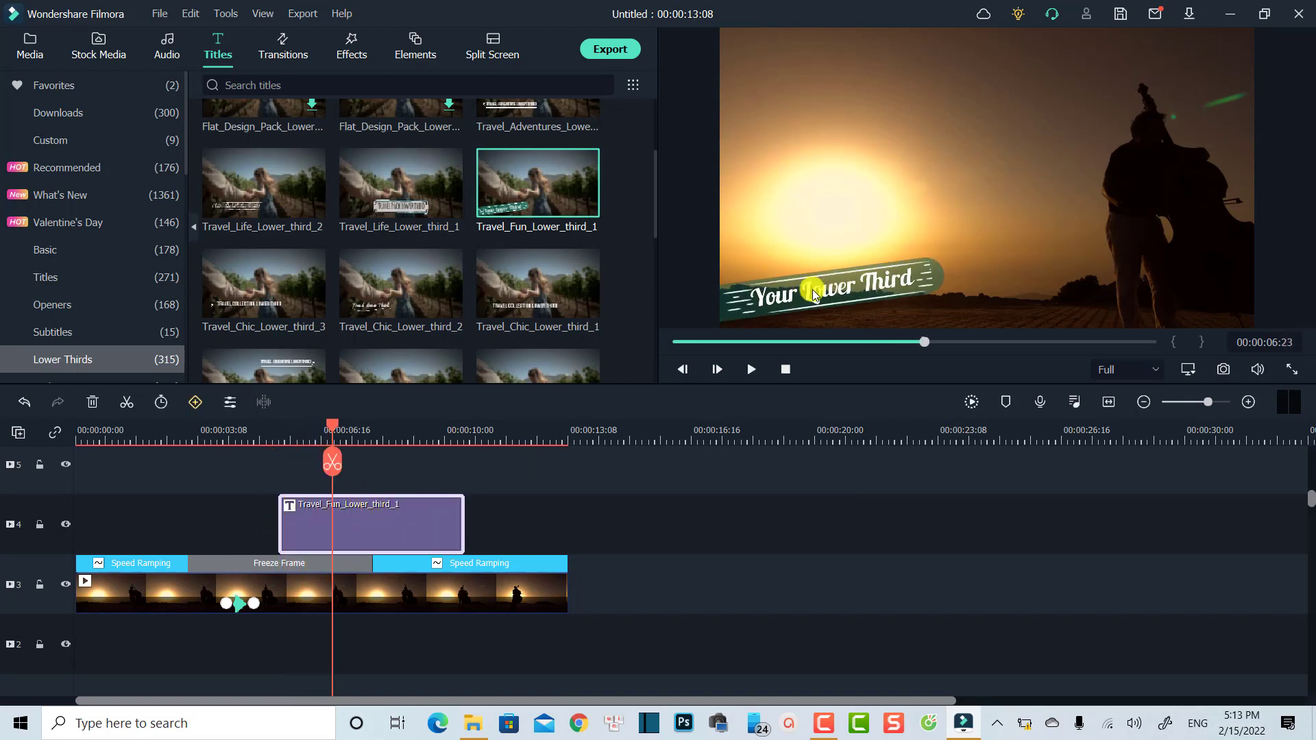
Step: Replace the lower-third title's placeholder text with "Nghệ Sỹ A"
double_click(826, 296)
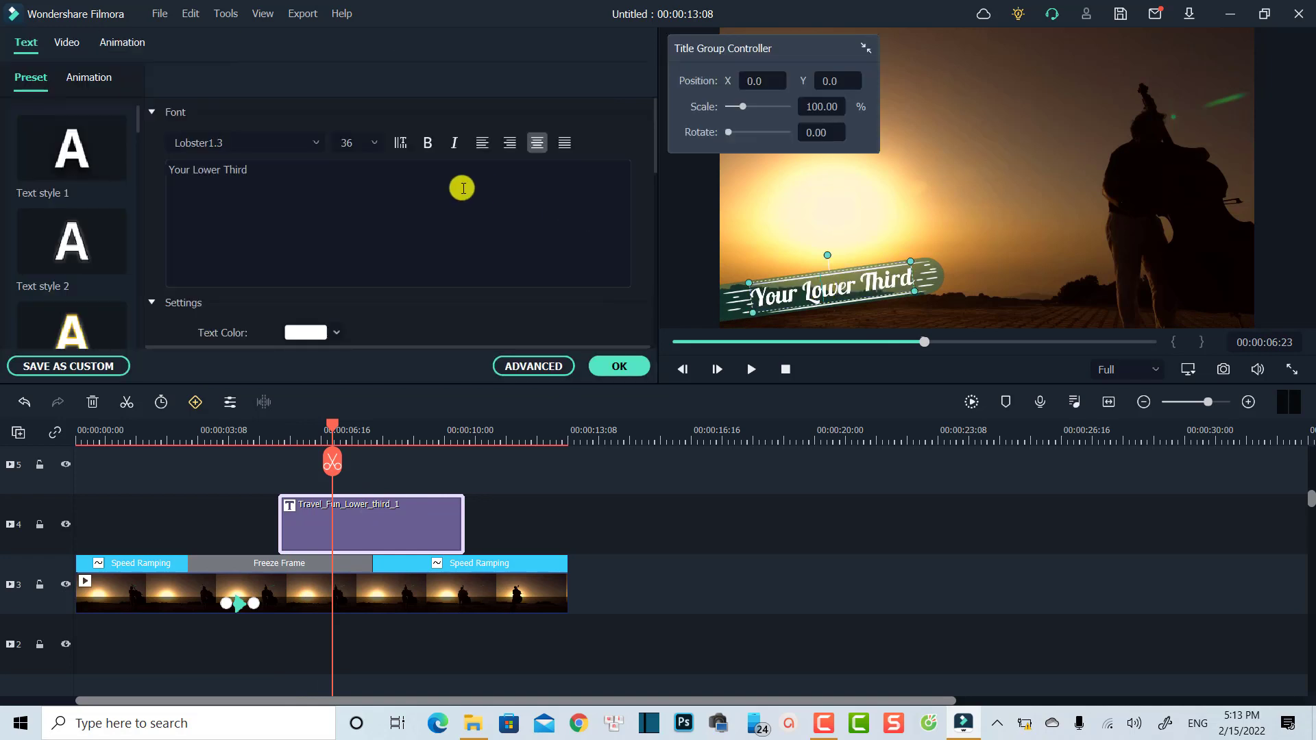
click(462, 188)
key(ctrl+a)
text(Nghệ S)
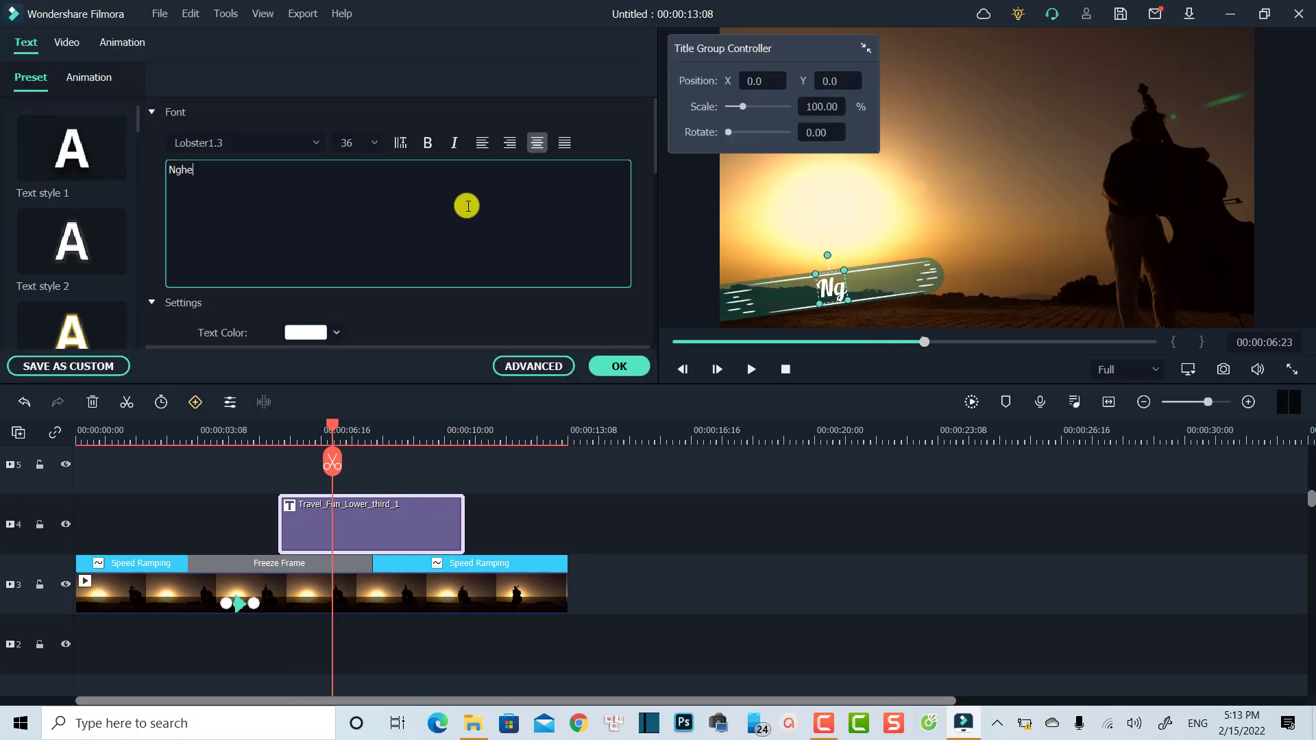
text(ỹ A)
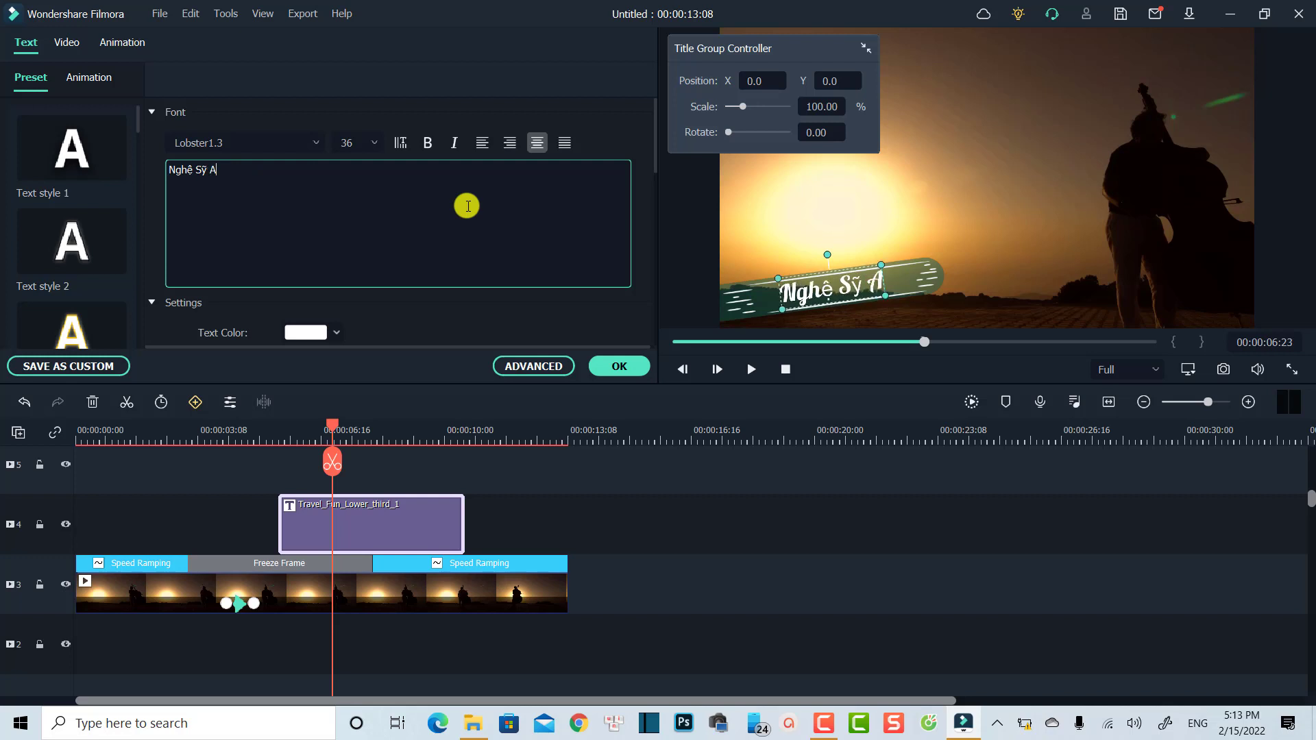
Step: Set the font of the whole lower-third text to Arial
key(ctrl+a)
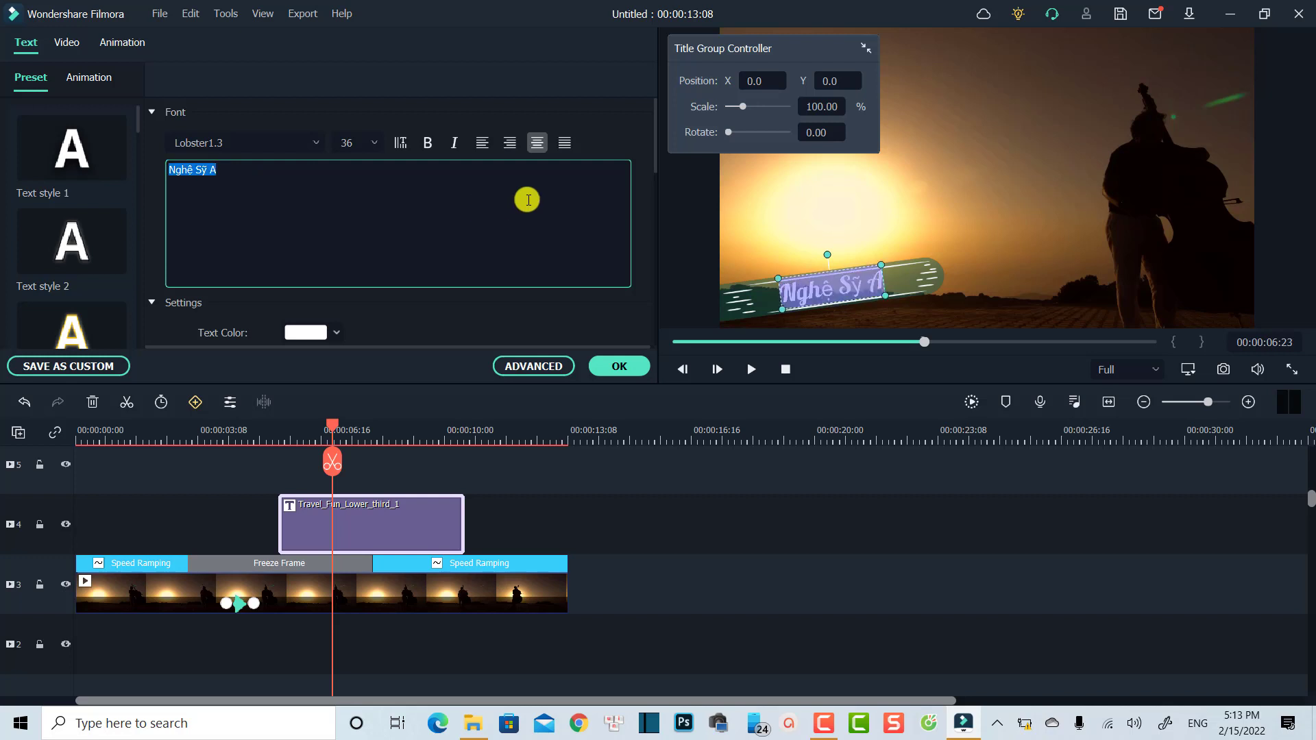
click(260, 146)
text(a)
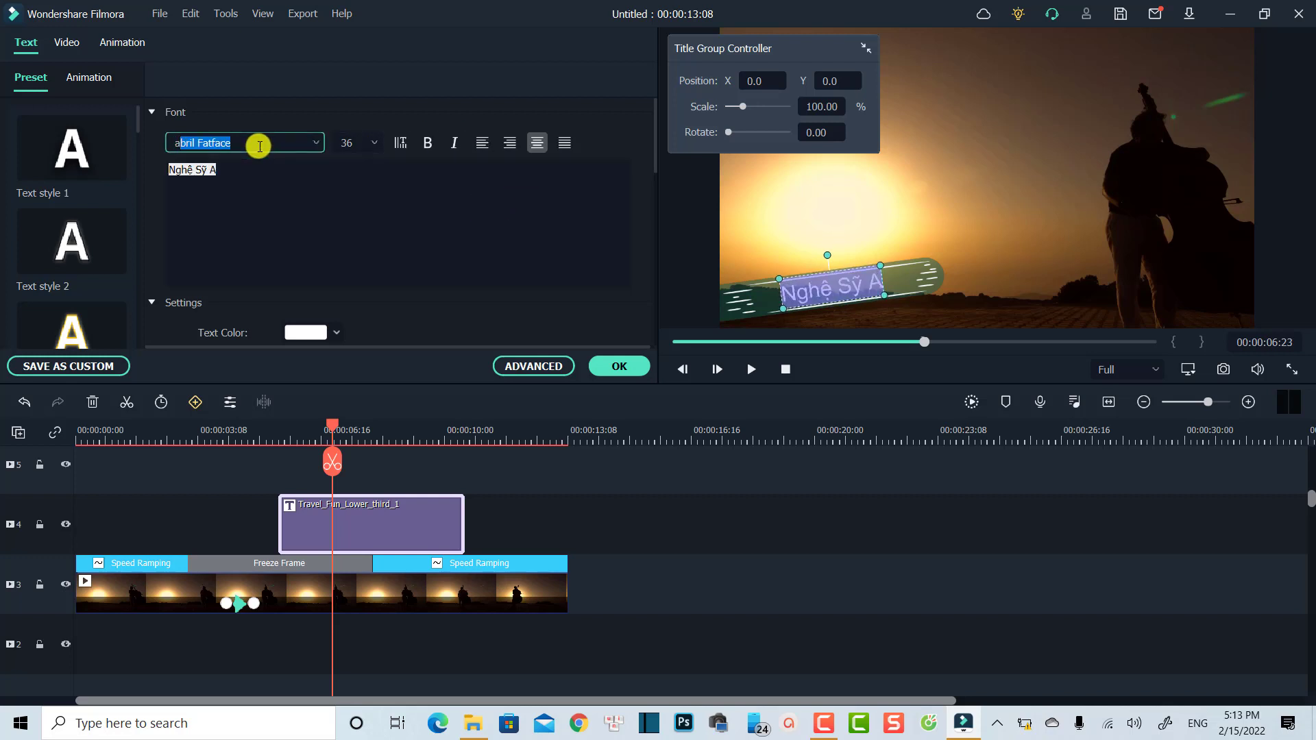
text(rial)
key(Return)
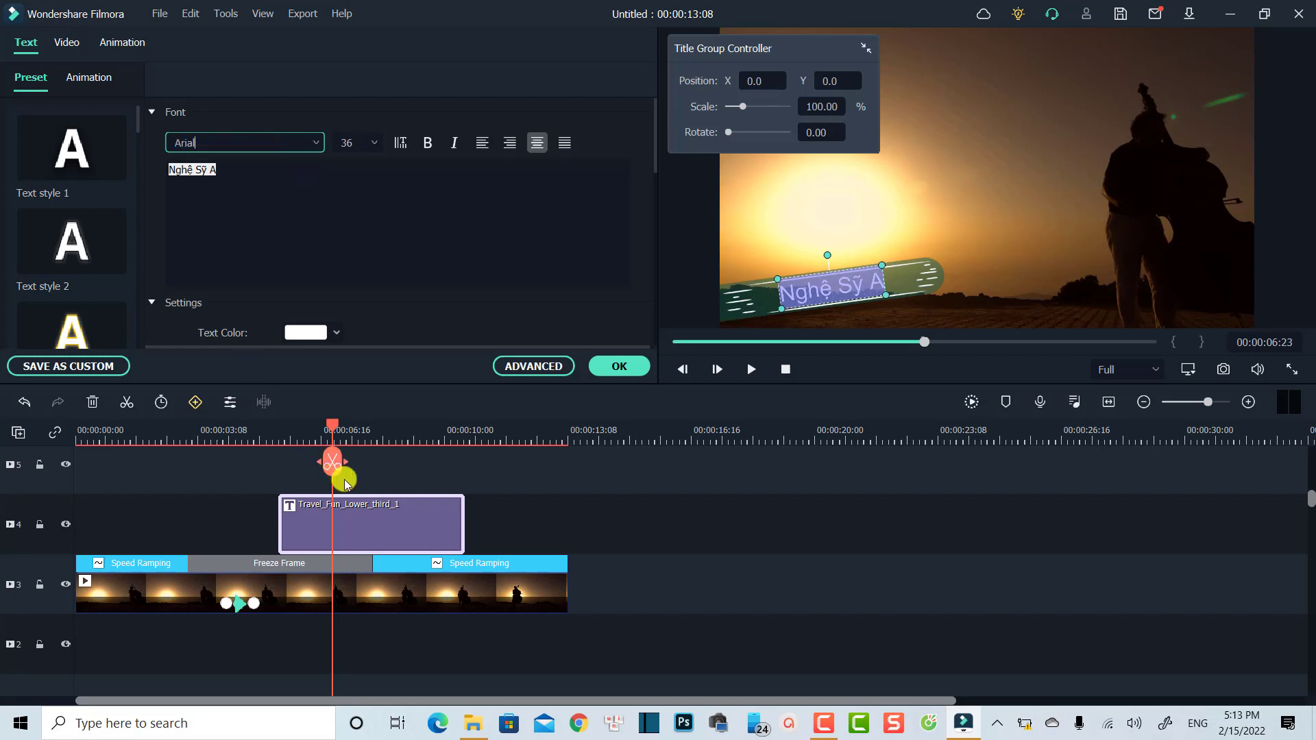
Step: Play the sequence from 00:00:02:18 through the freeze frame and title, stopping at 00:00:07:19
drag(333, 463, 176, 439)
click(176, 439)
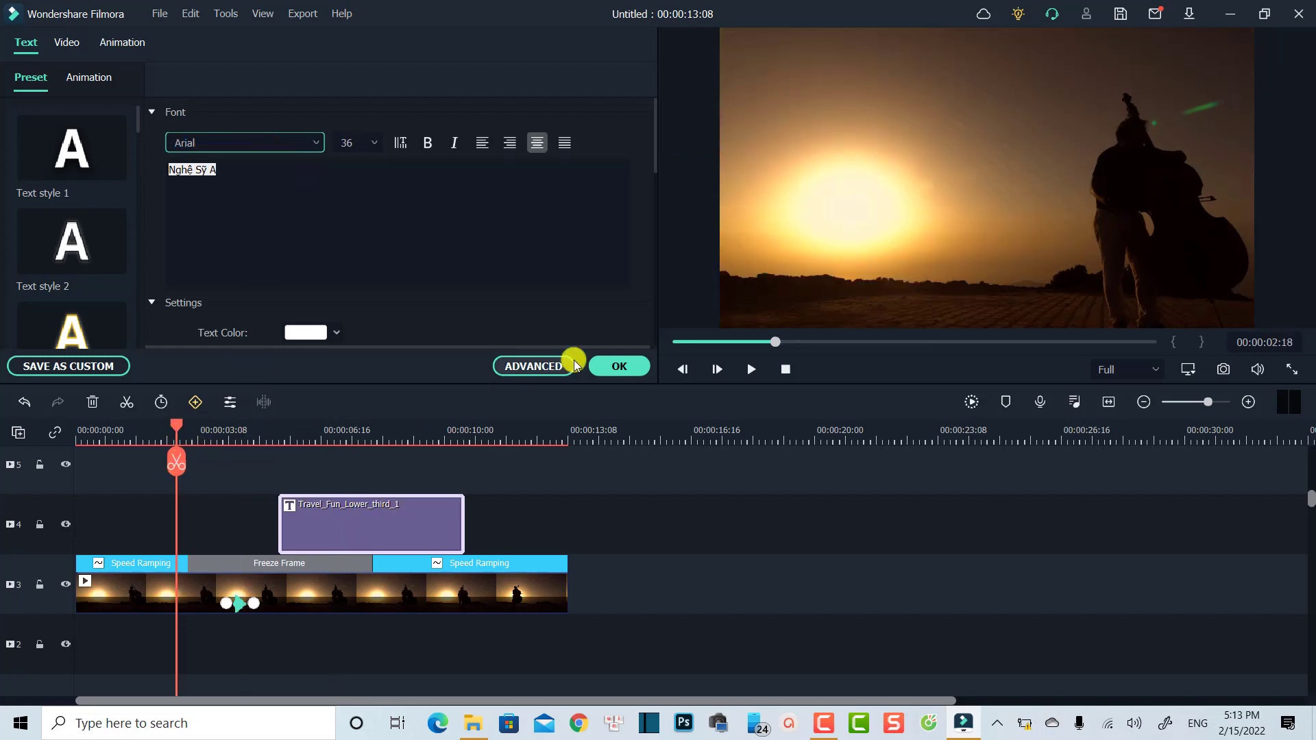
click(718, 531)
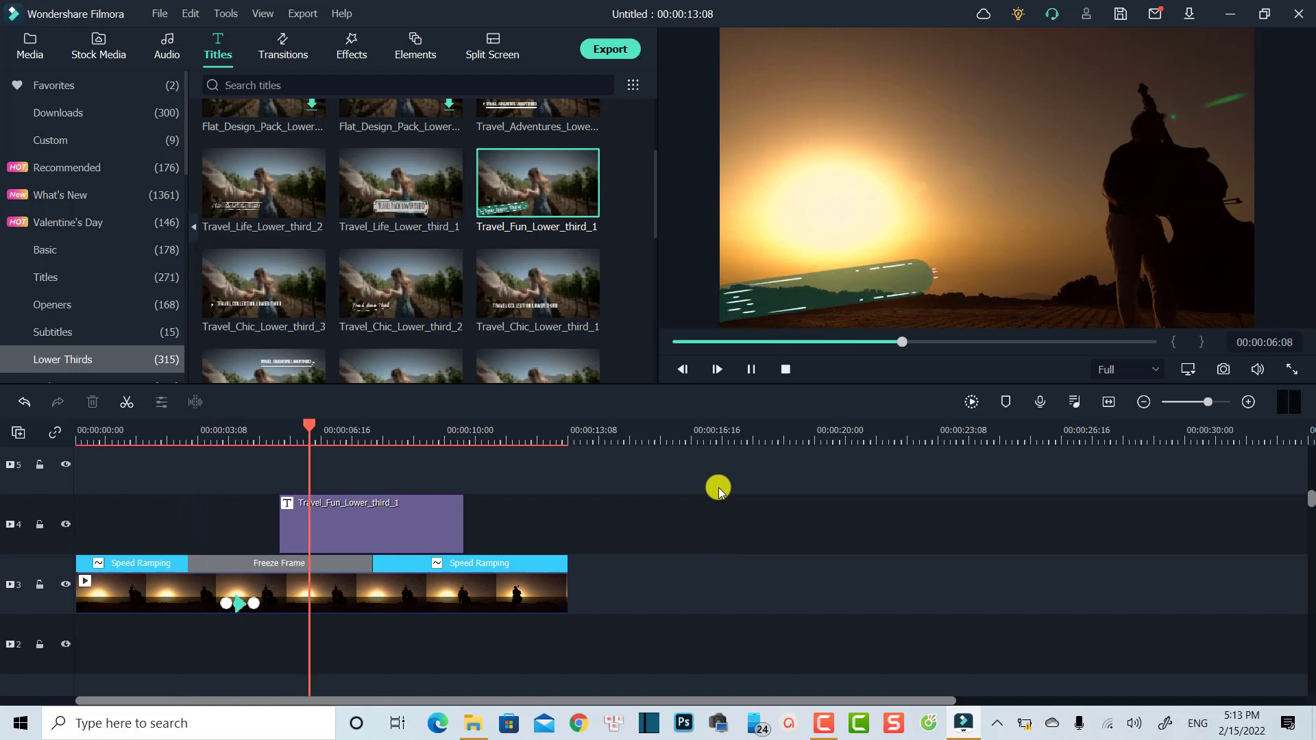
key(space)
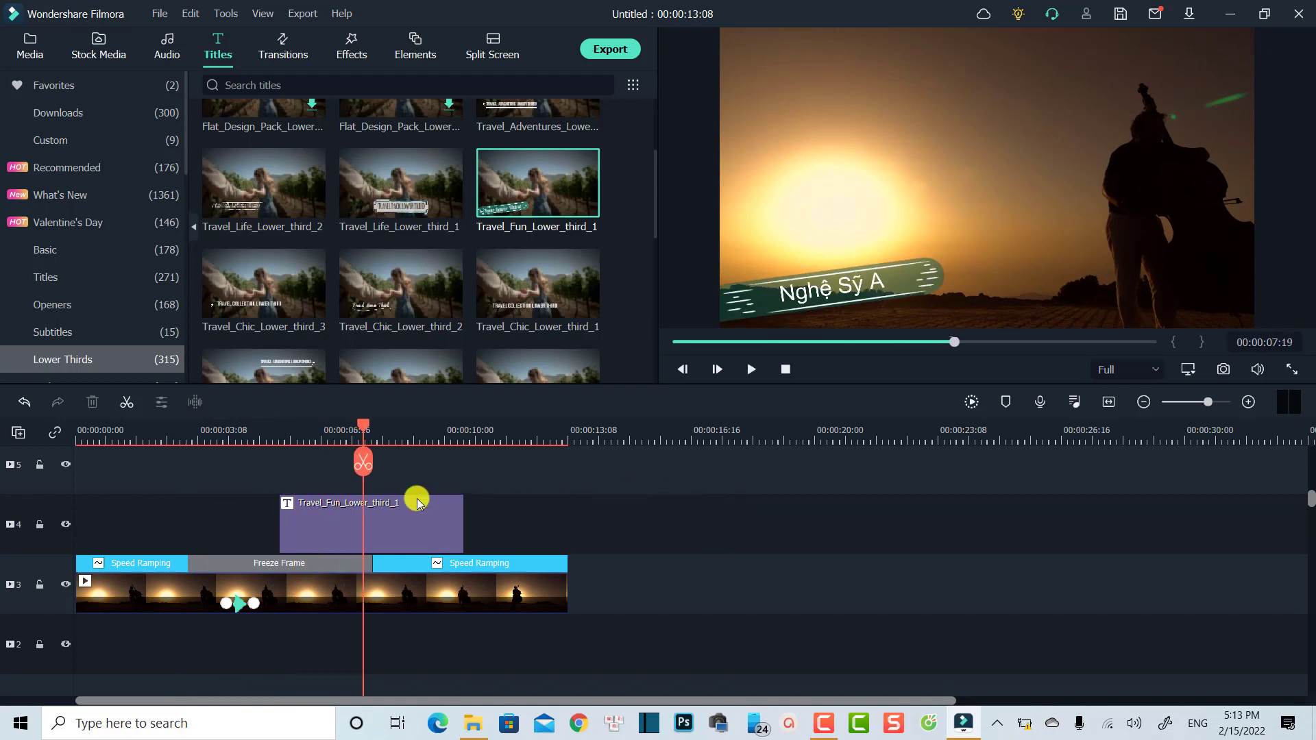
Step: Split the lower-third title at 00:00:07:19 and delete the part after the cut
click(391, 519)
click(362, 461)
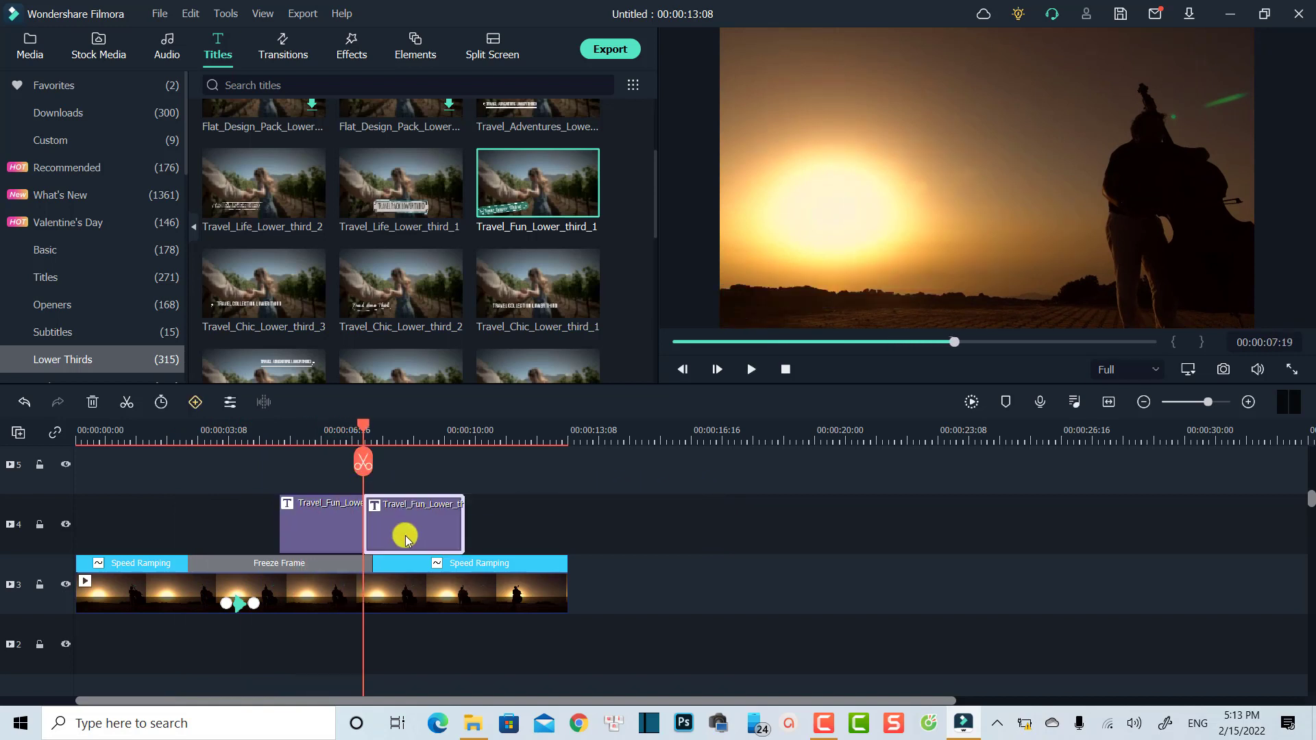
key(Delete)
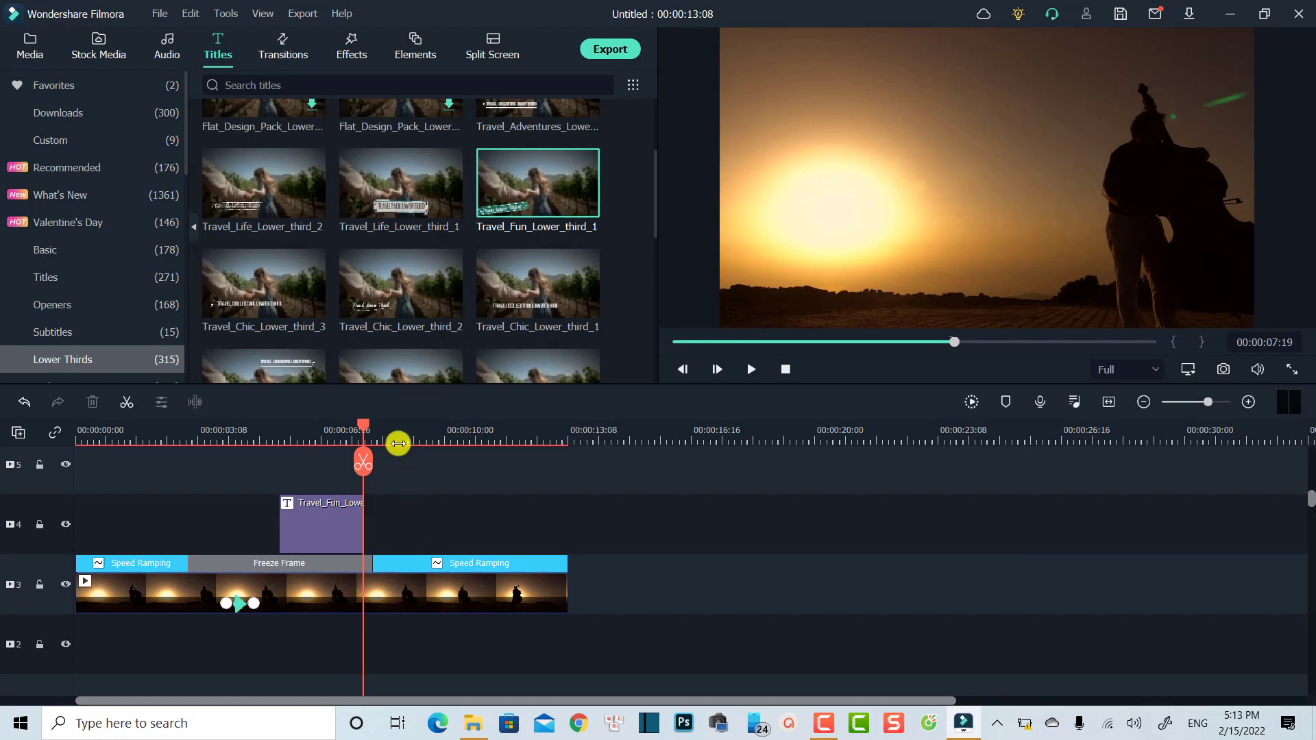
Step: Keyframe a zoom-out on the track 3 clip from 145.22% scale at 00:00:07:19 to 100% at the freeze frame's end, 00:00:08:01
click(332, 590)
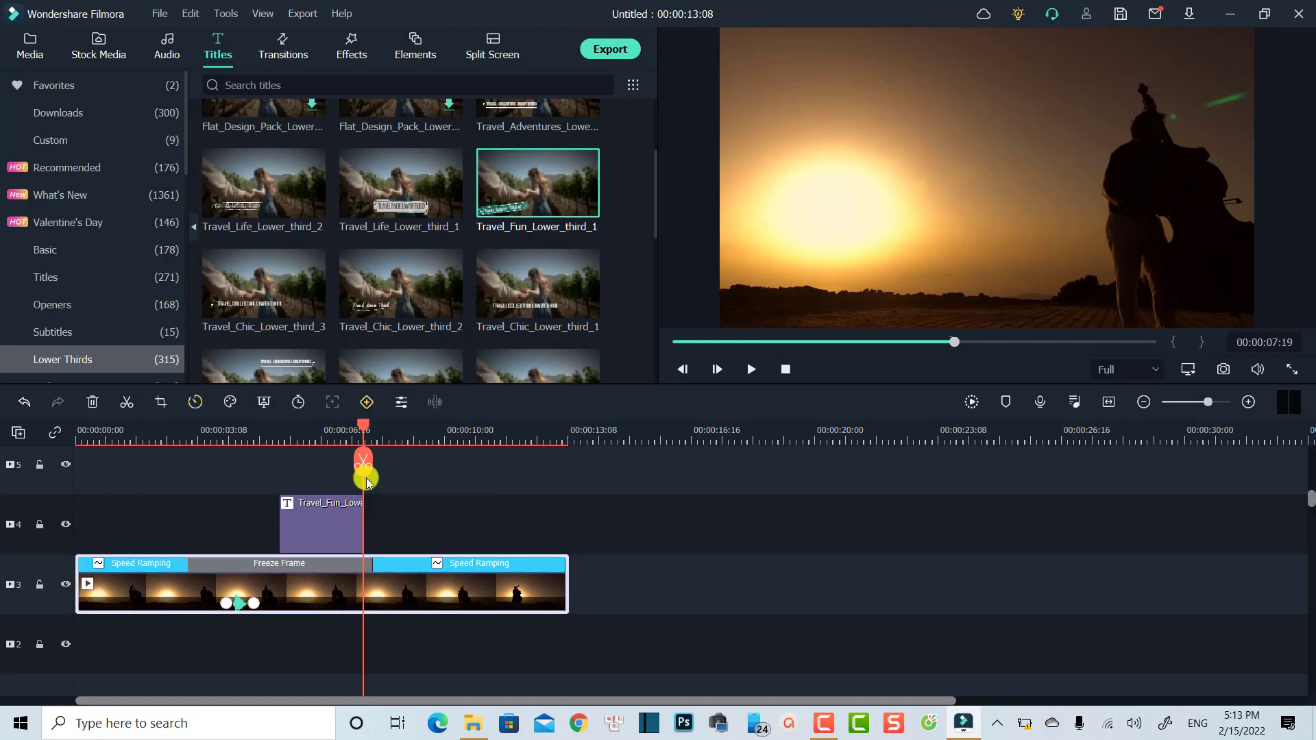
click(364, 400)
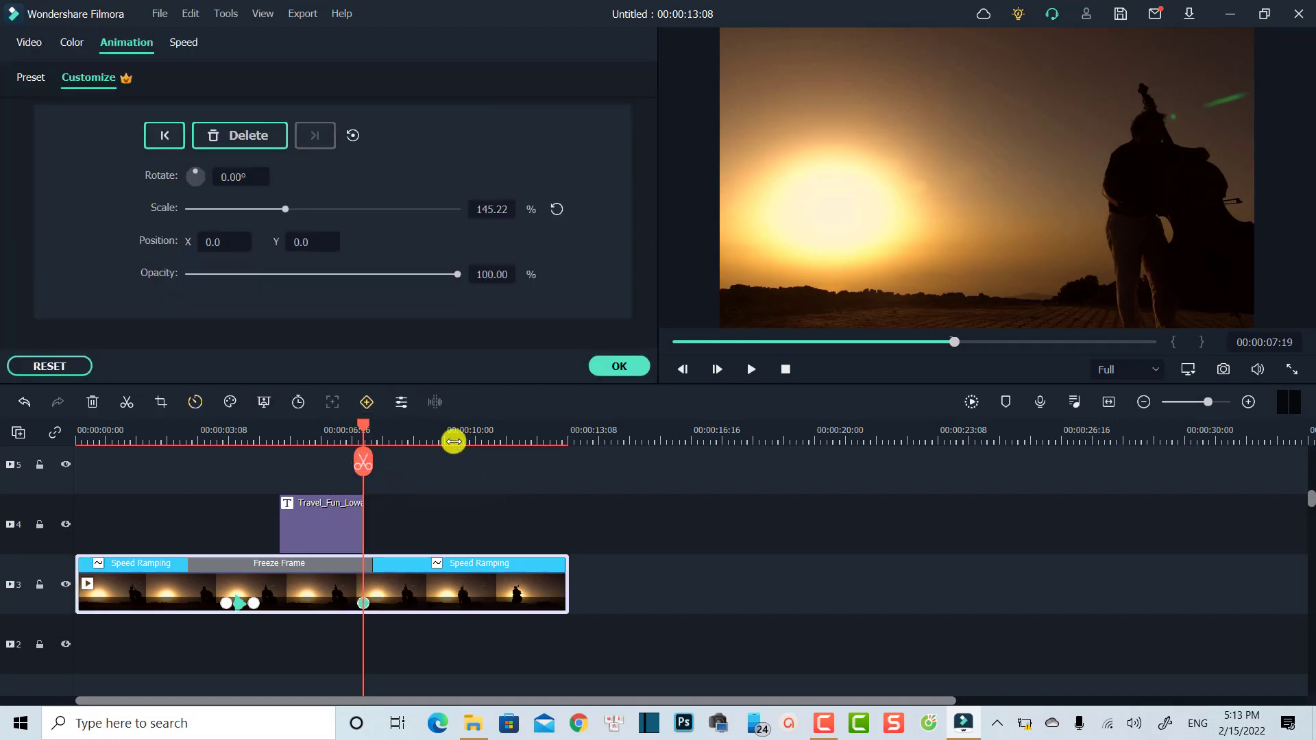
scroll(467, 443, up, 3)
drag(368, 428, 403, 430)
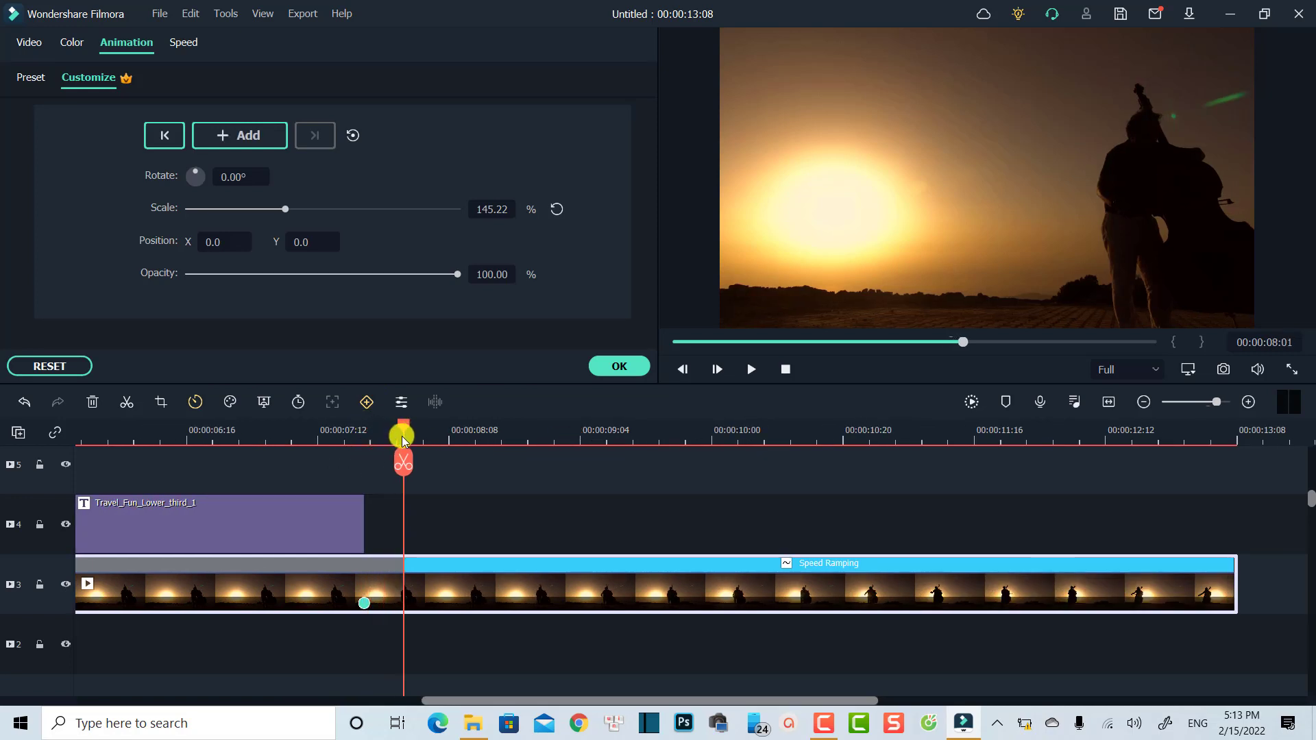
click(557, 210)
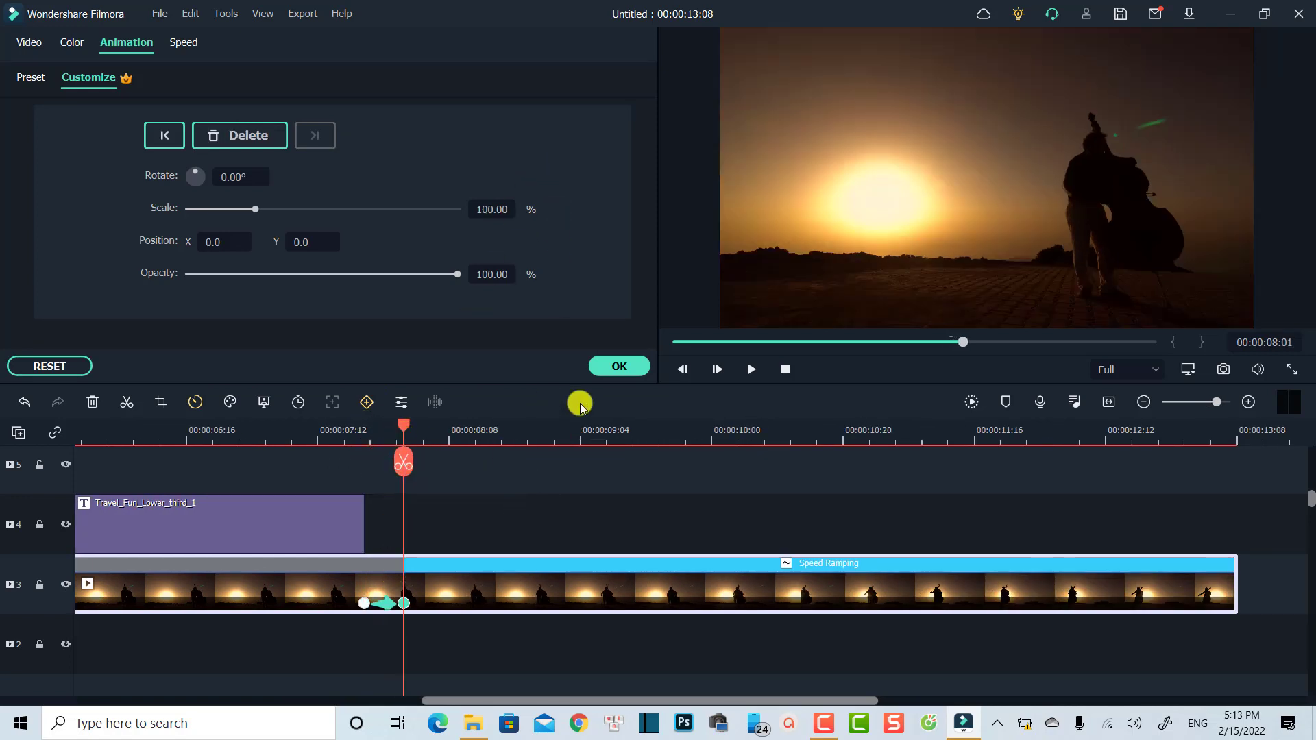
click(613, 367)
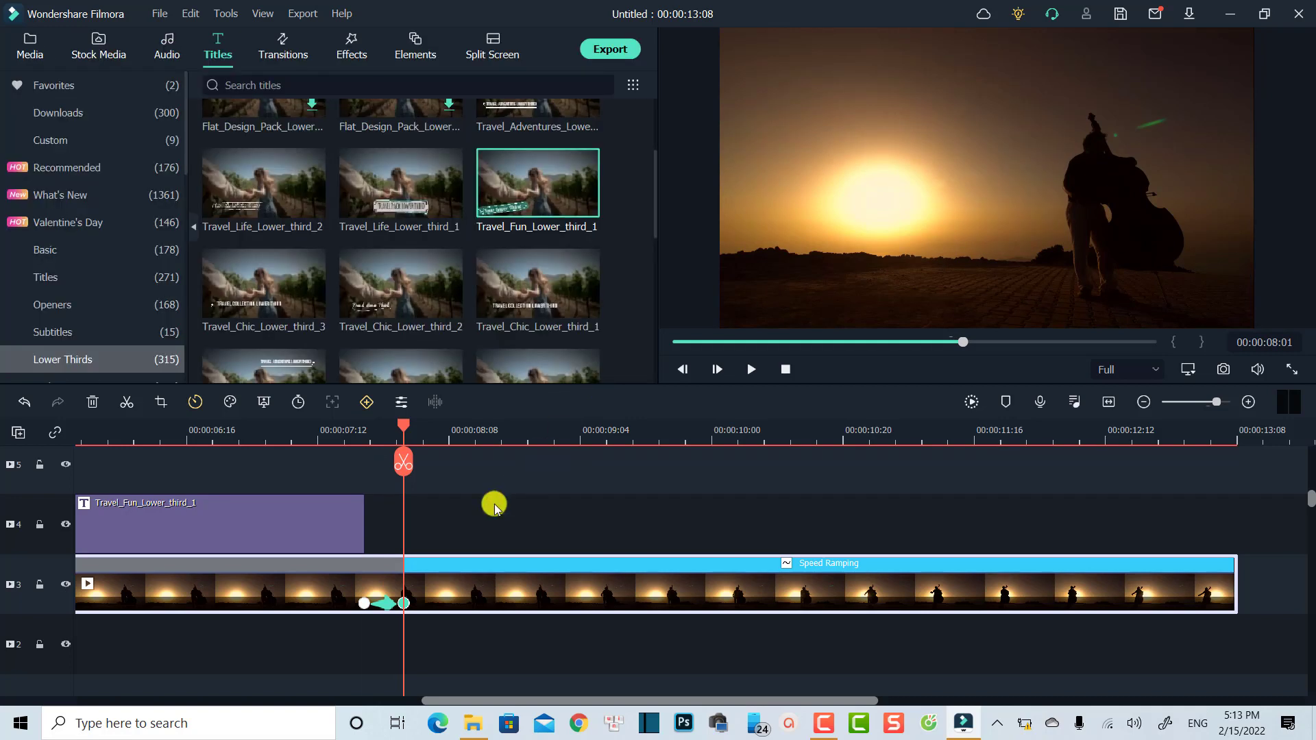
Step: Fit the whole project in the timeline and play it from 00:00:01:22 to 00:00:09:20 to check both zooms and the title
click(1108, 405)
click(244, 437)
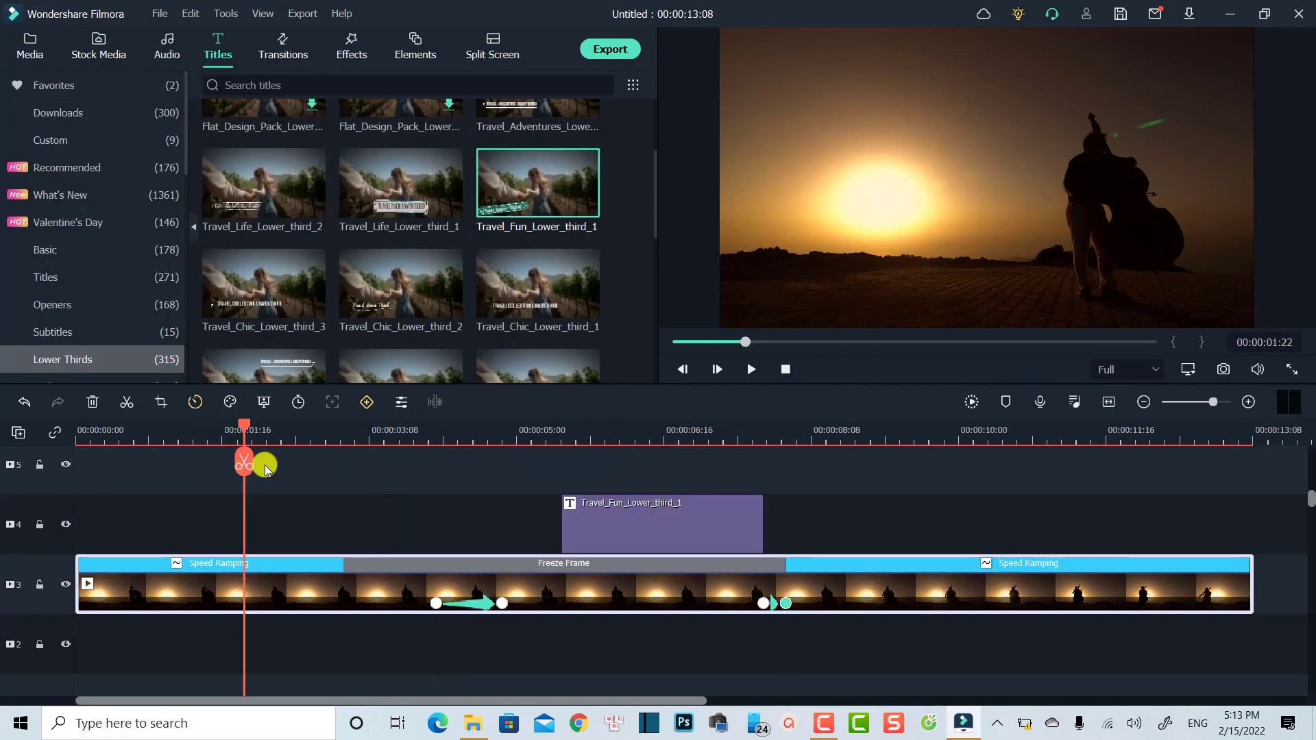
click(366, 515)
key(space)
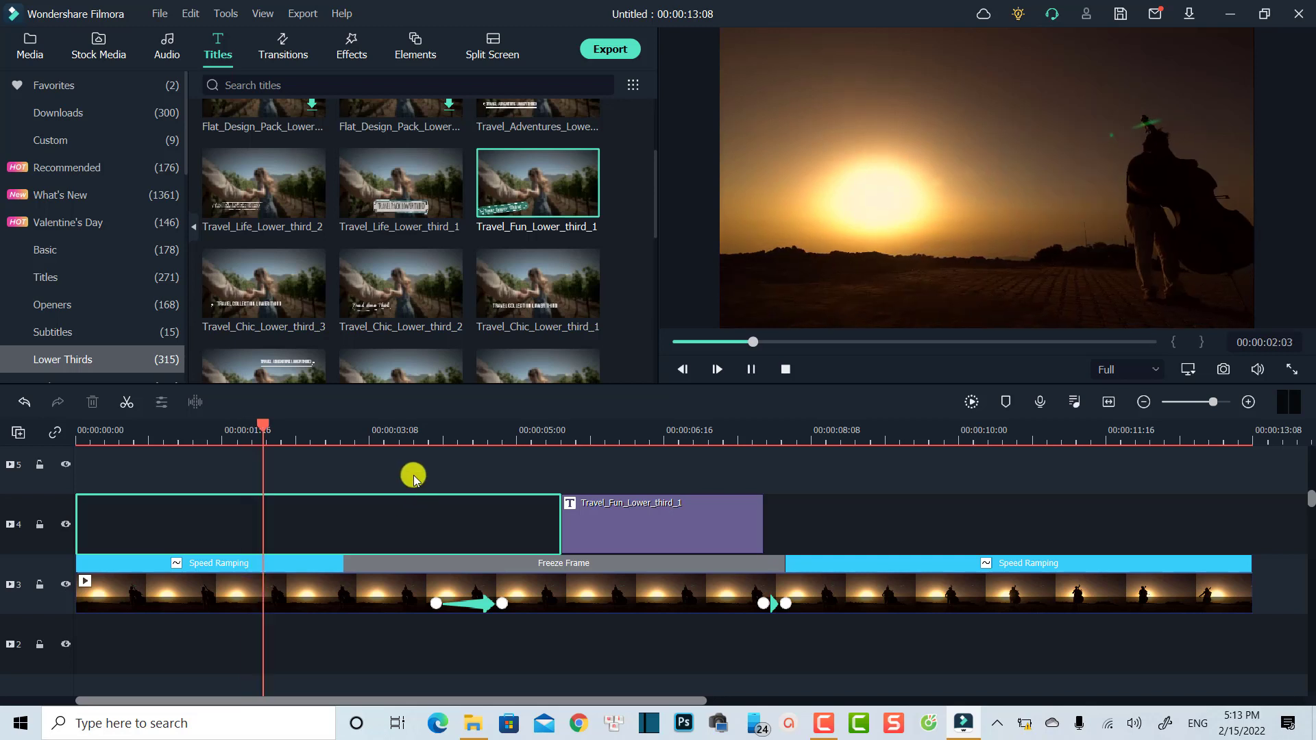
click(402, 471)
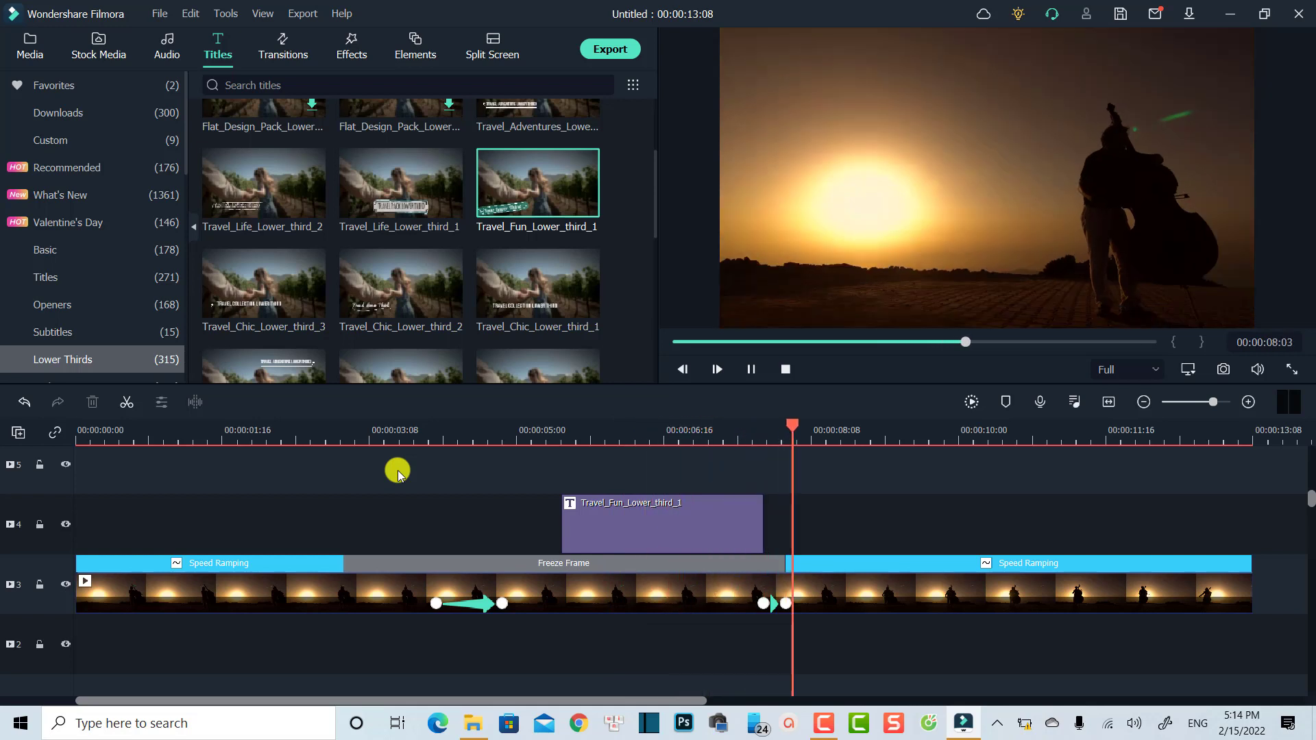
key(space)
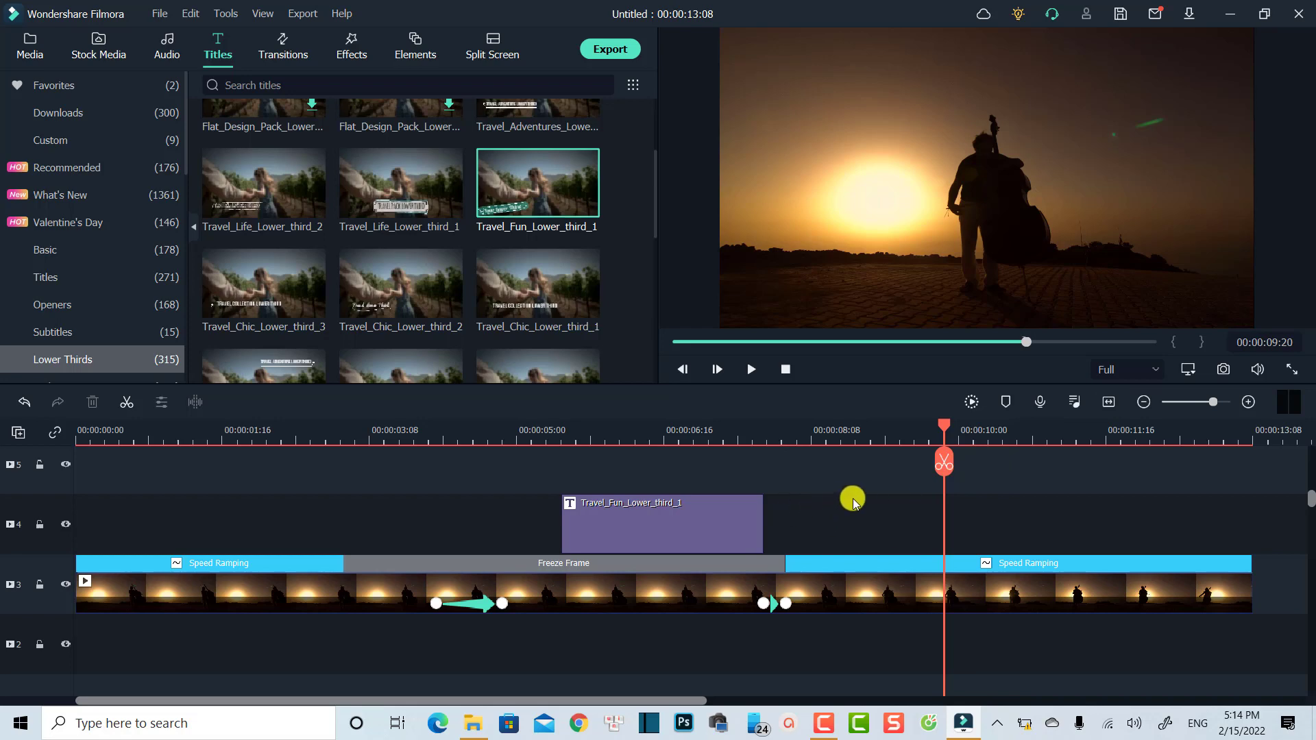
Step: Add the GH019833 clip to track 3 directly after the first clip and fit the timeline
click(30, 46)
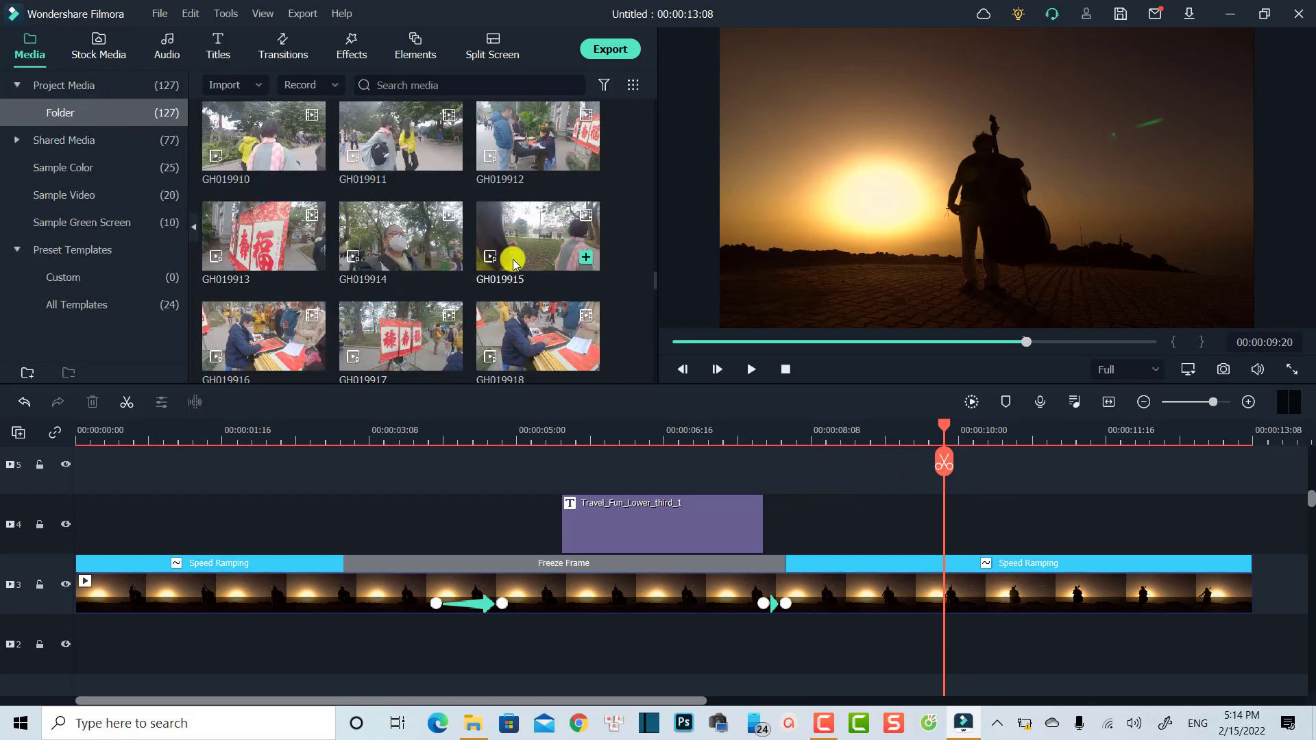
scroll(514, 260, up, 10)
scroll(519, 264, up, 3)
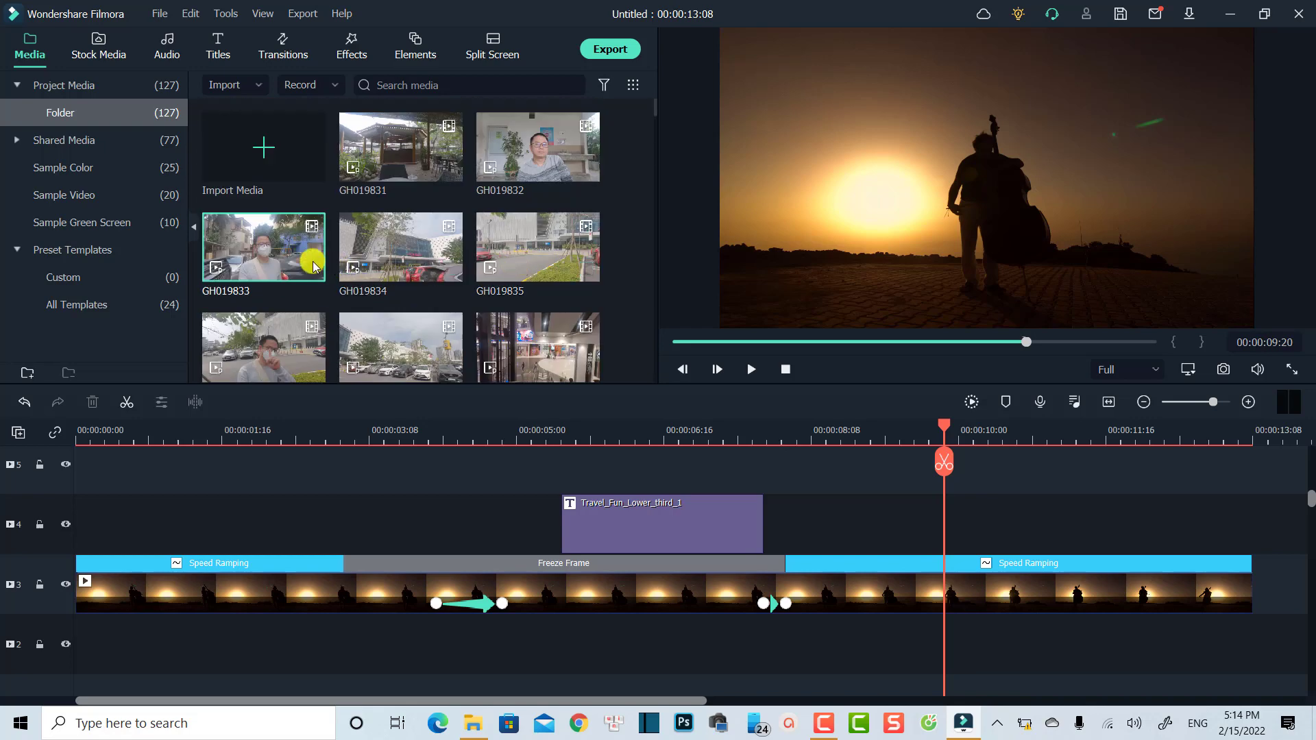
drag(273, 268, 1254, 569)
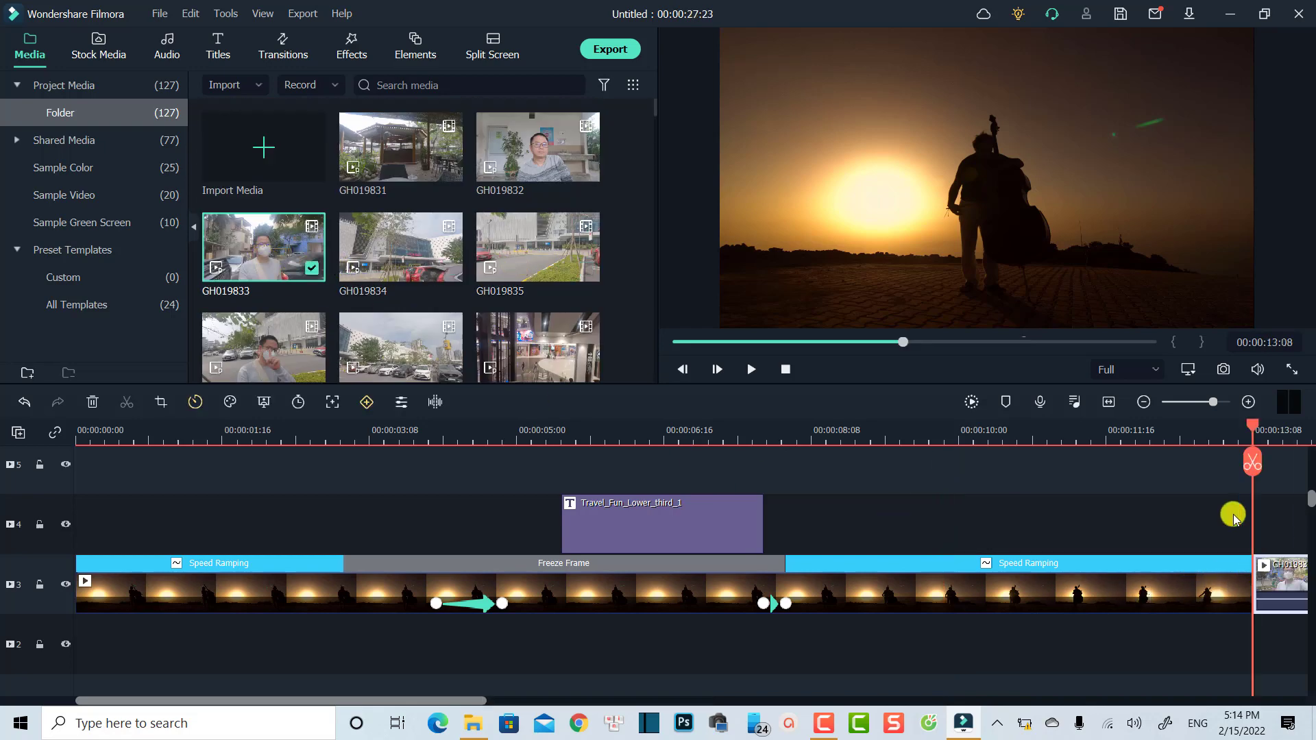
click(1109, 404)
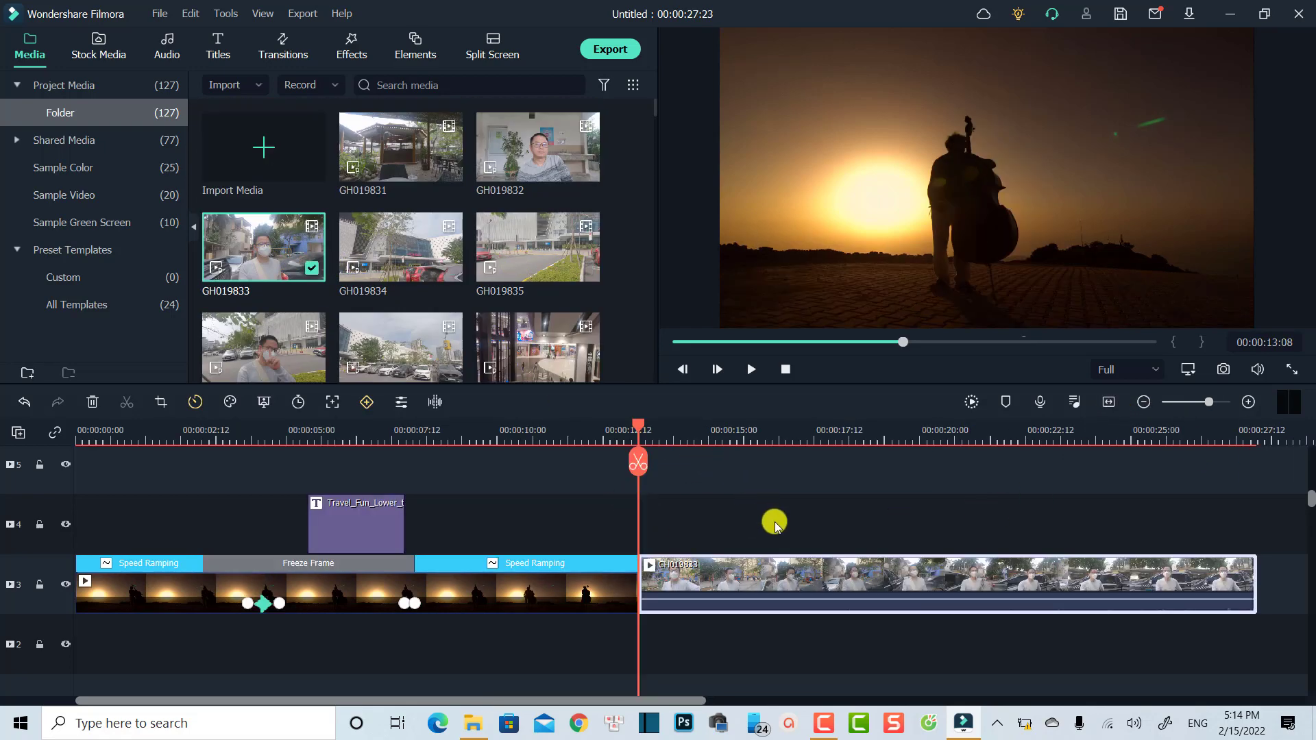
Step: Play into the GH019833 clip and add a freeze frame to it at 00:00:15:13
key(space)
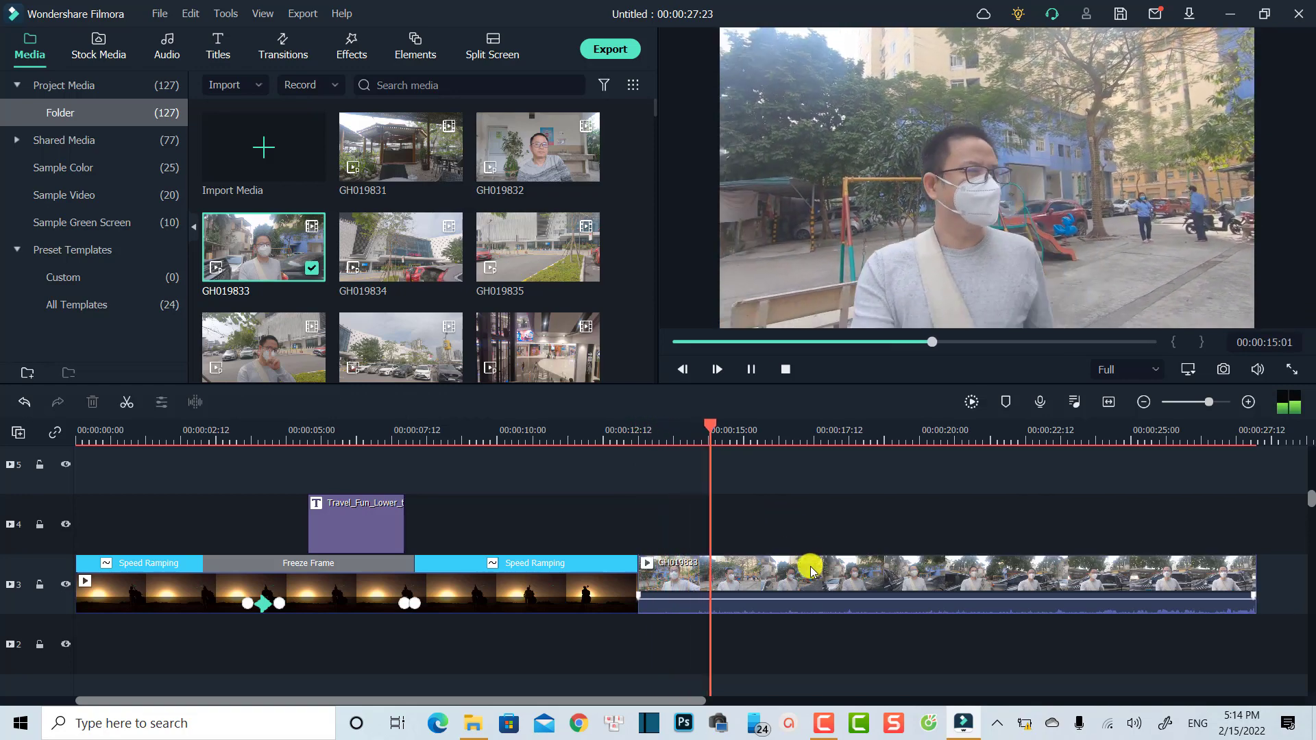
click(788, 567)
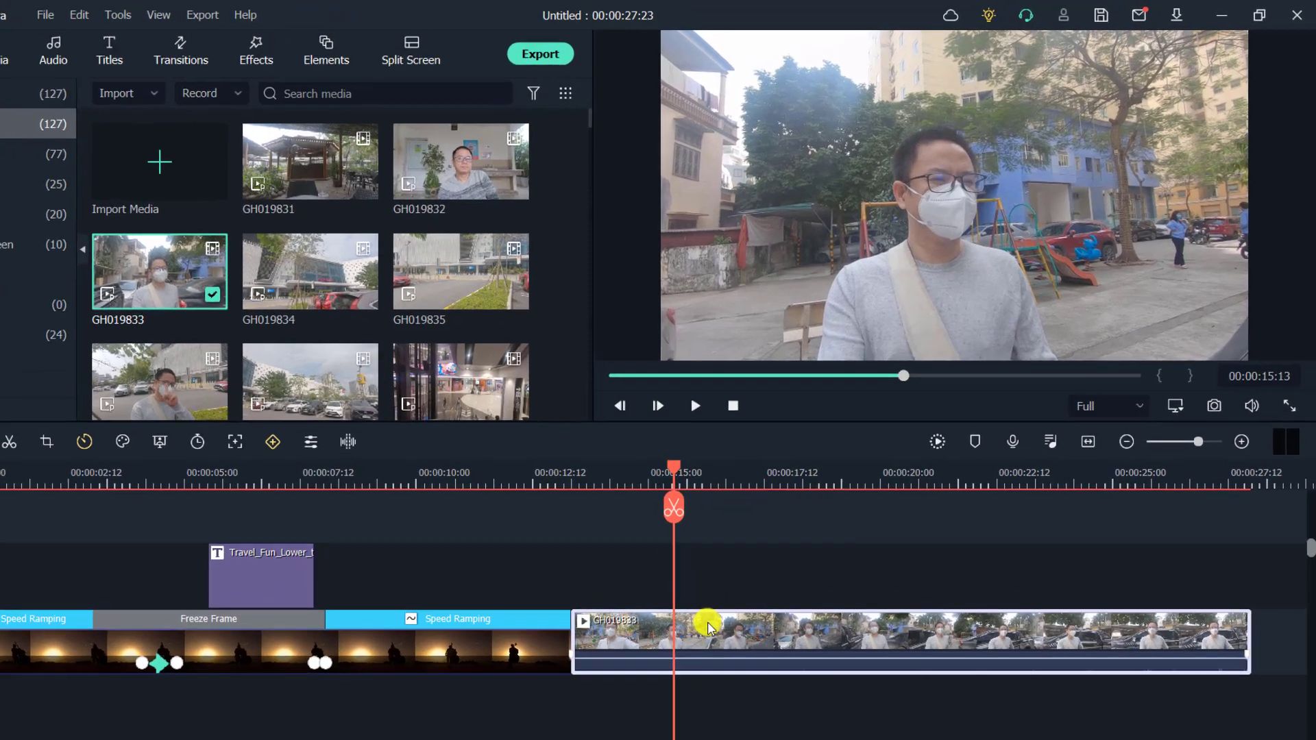
right_click(763, 571)
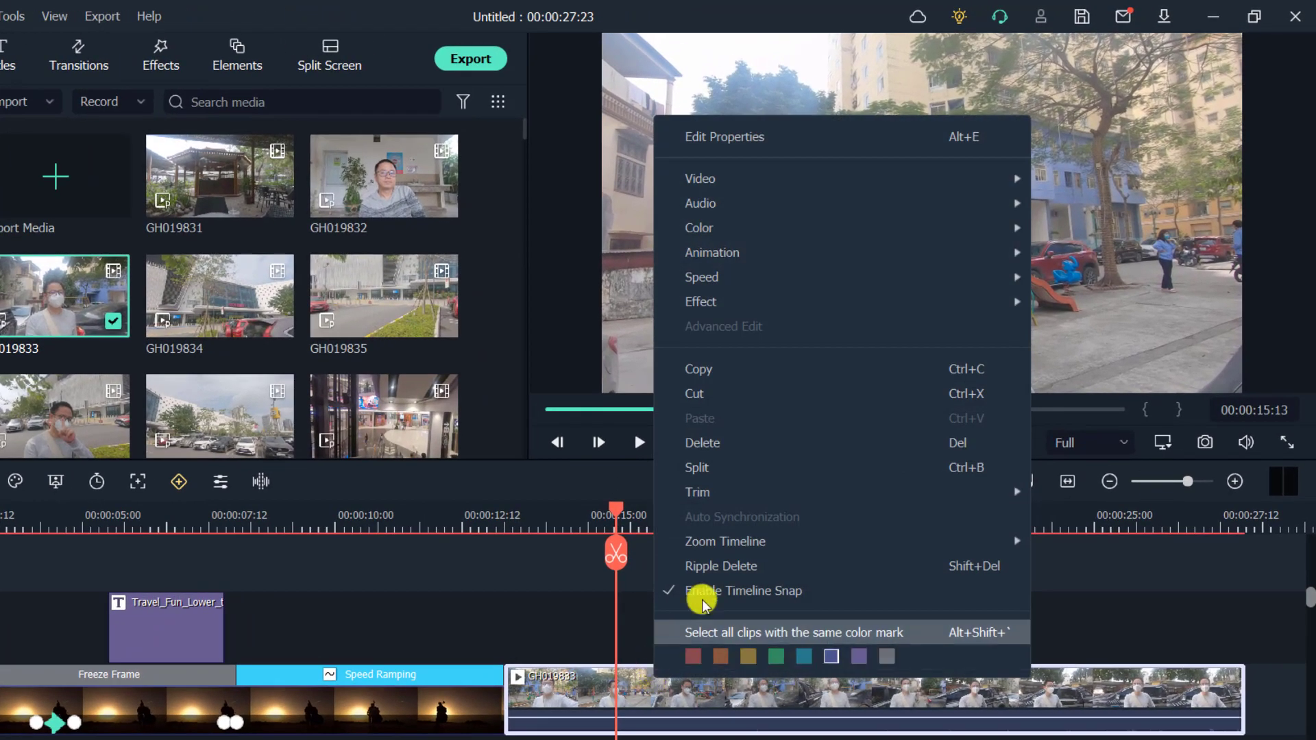
mouse_move(752, 279)
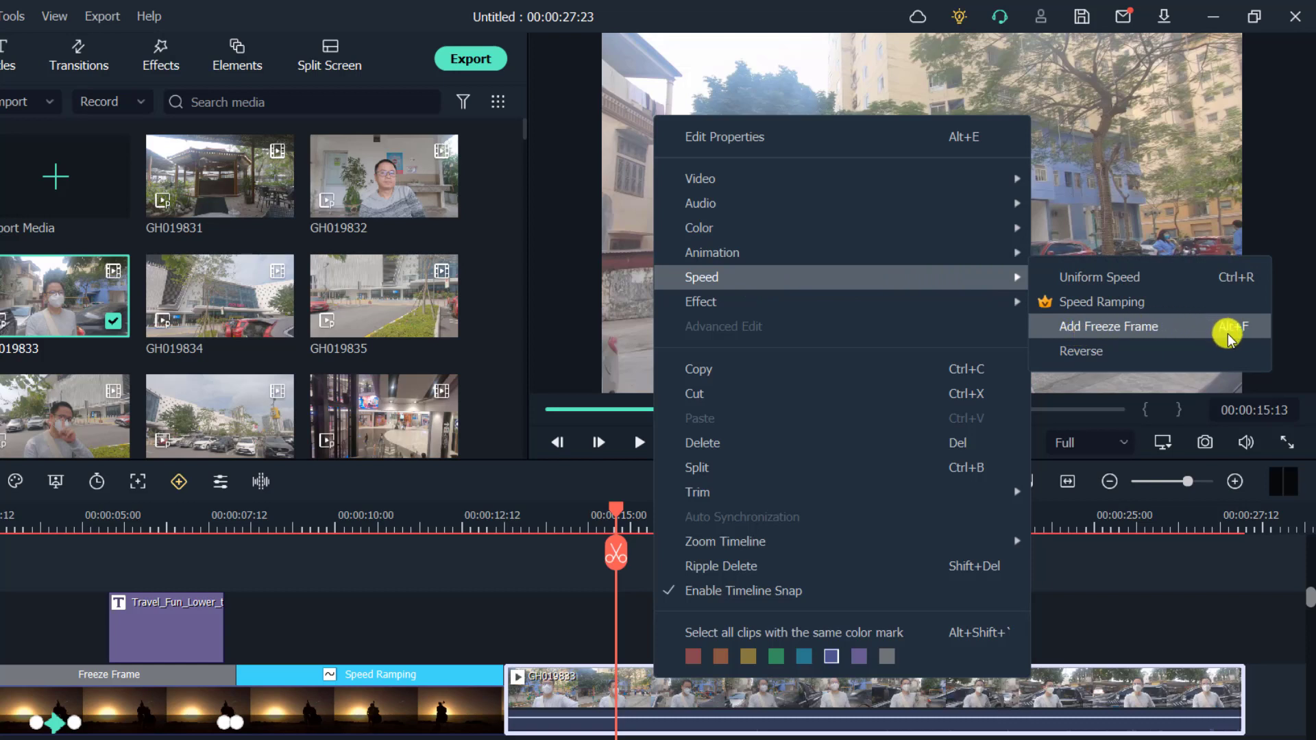
click(1099, 327)
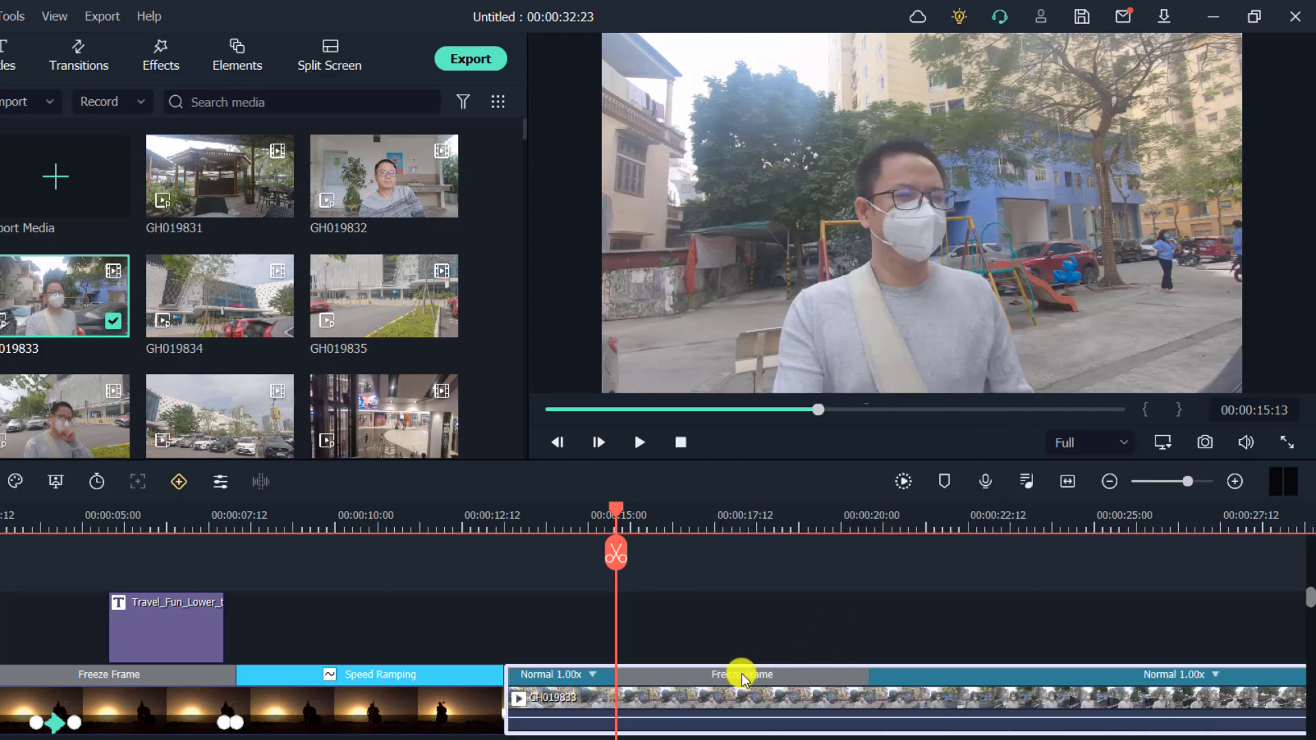
Step: Lengthen the freeze frame in the GH019833 clip by about 3 seconds at its end
right_click(743, 678)
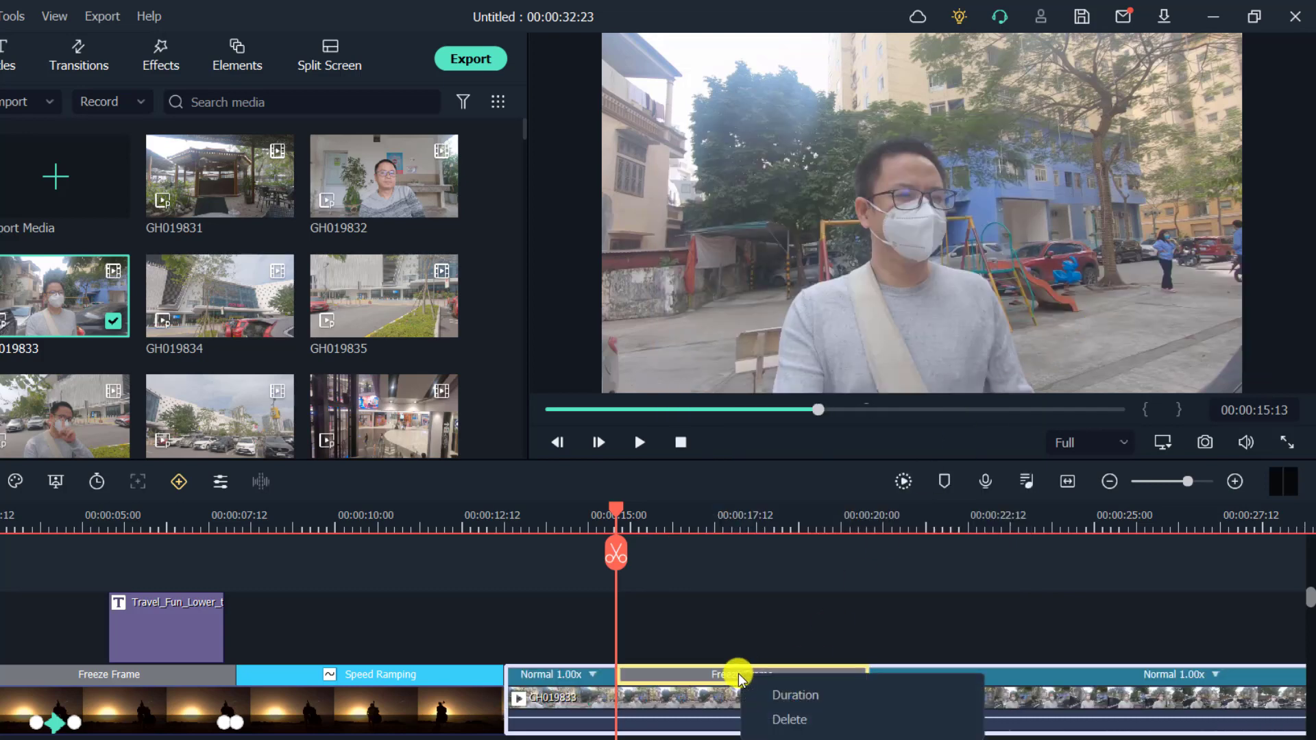
click(730, 640)
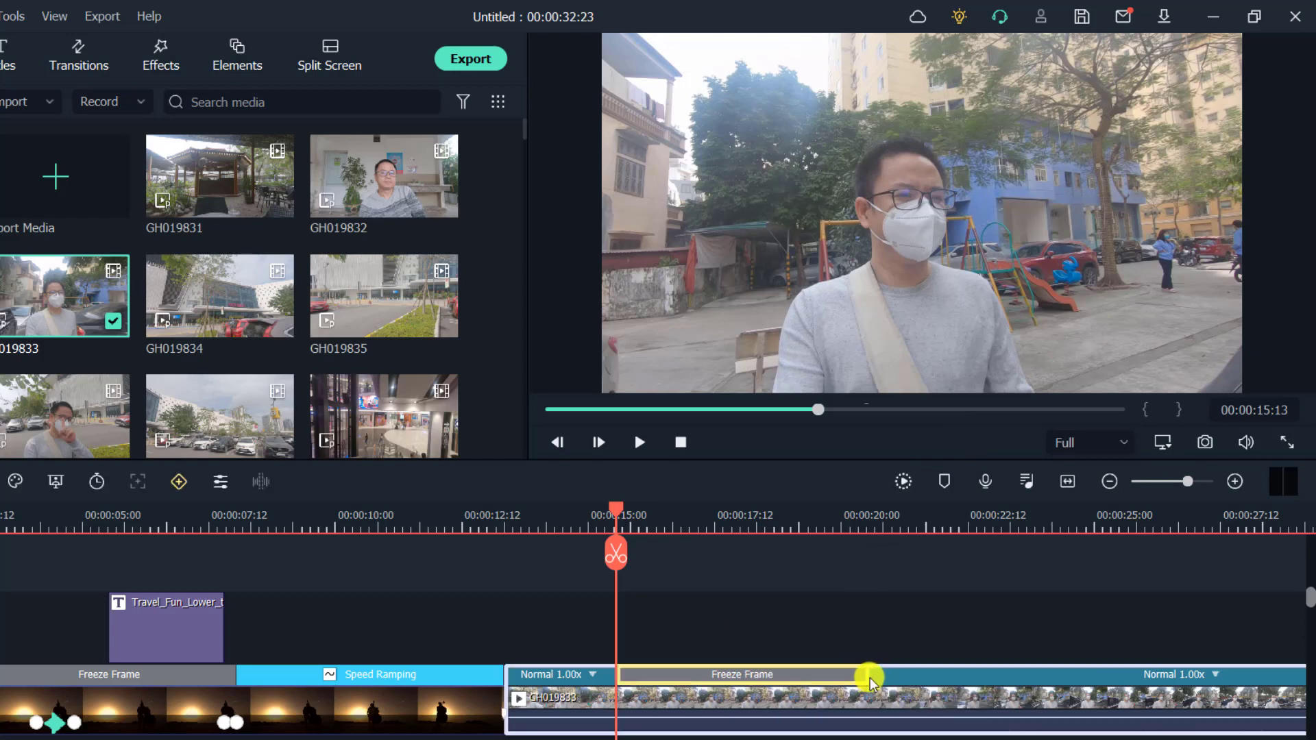
drag(867, 674, 1012, 668)
click(755, 615)
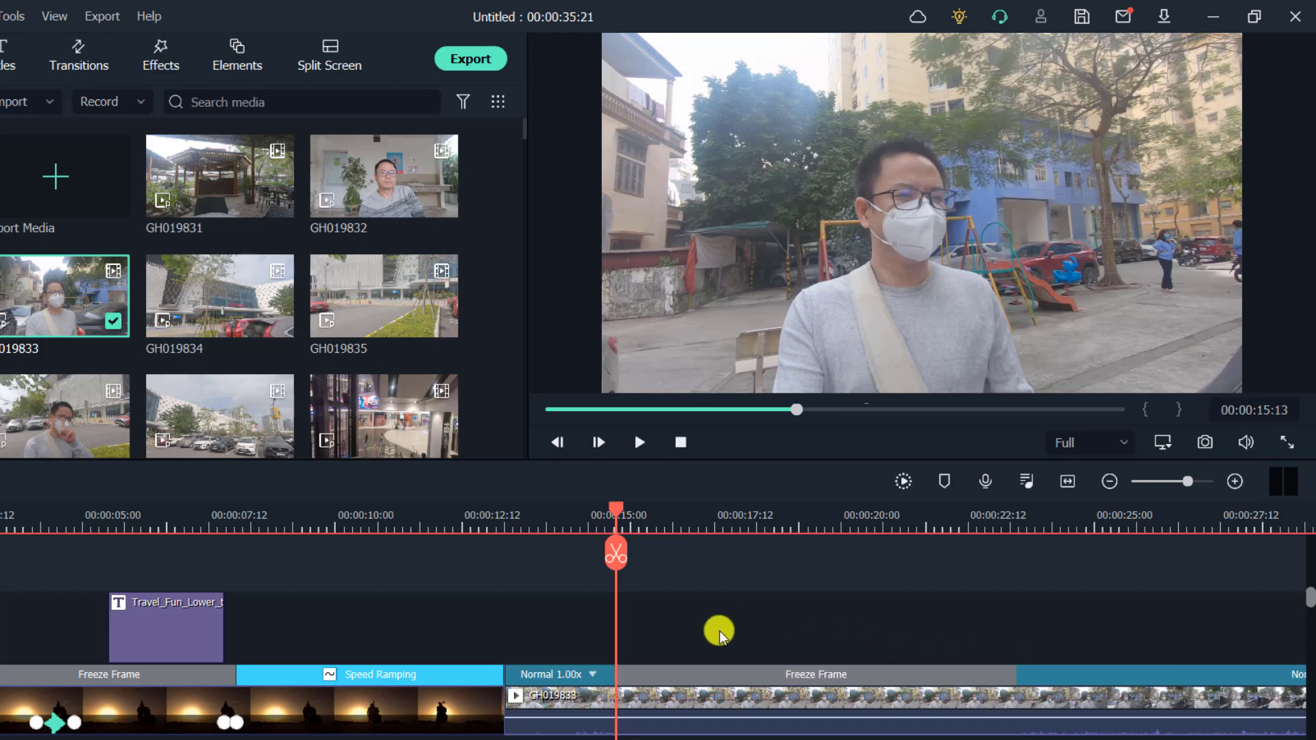
Step: Keyframe a zoom-in on the GH019833 freeze frame, from 100% scale at 00:00:16:16 to 354.14% at 00:00:17:19
key(space)
key(space)
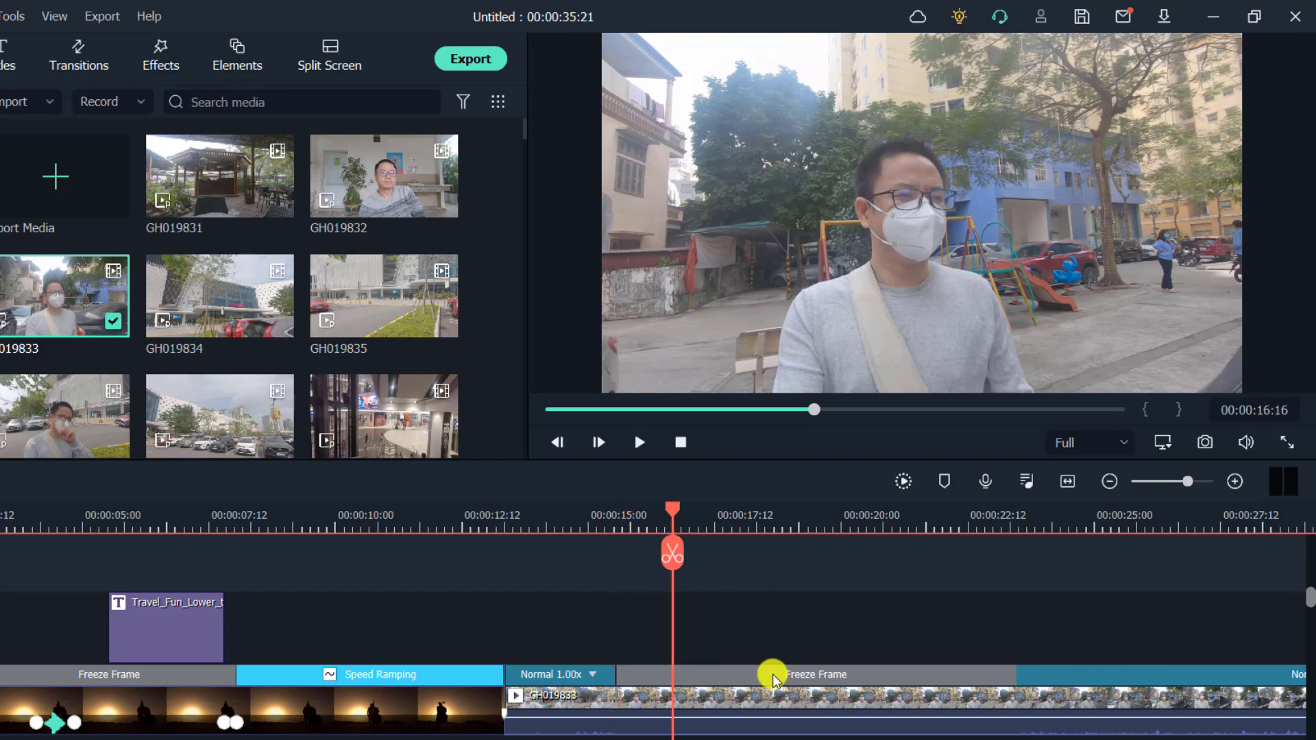
click(739, 706)
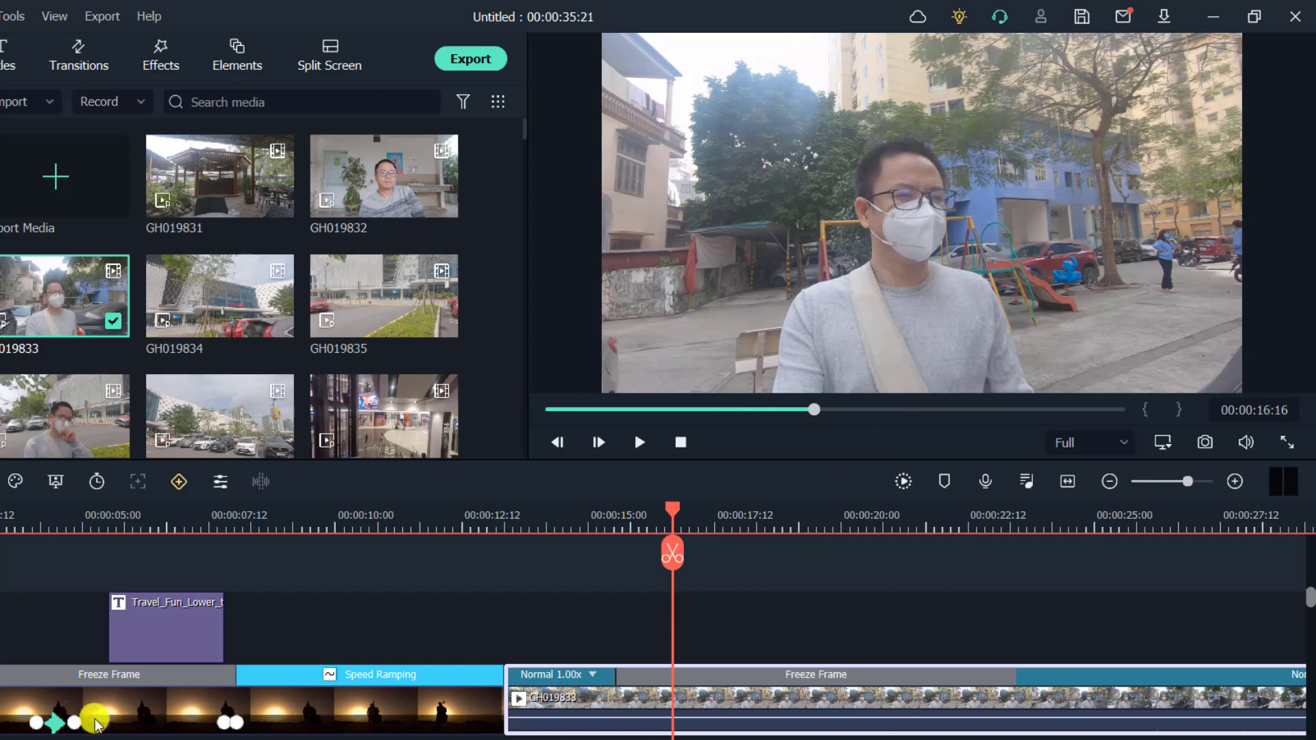
click(182, 485)
drag(676, 512, 731, 524)
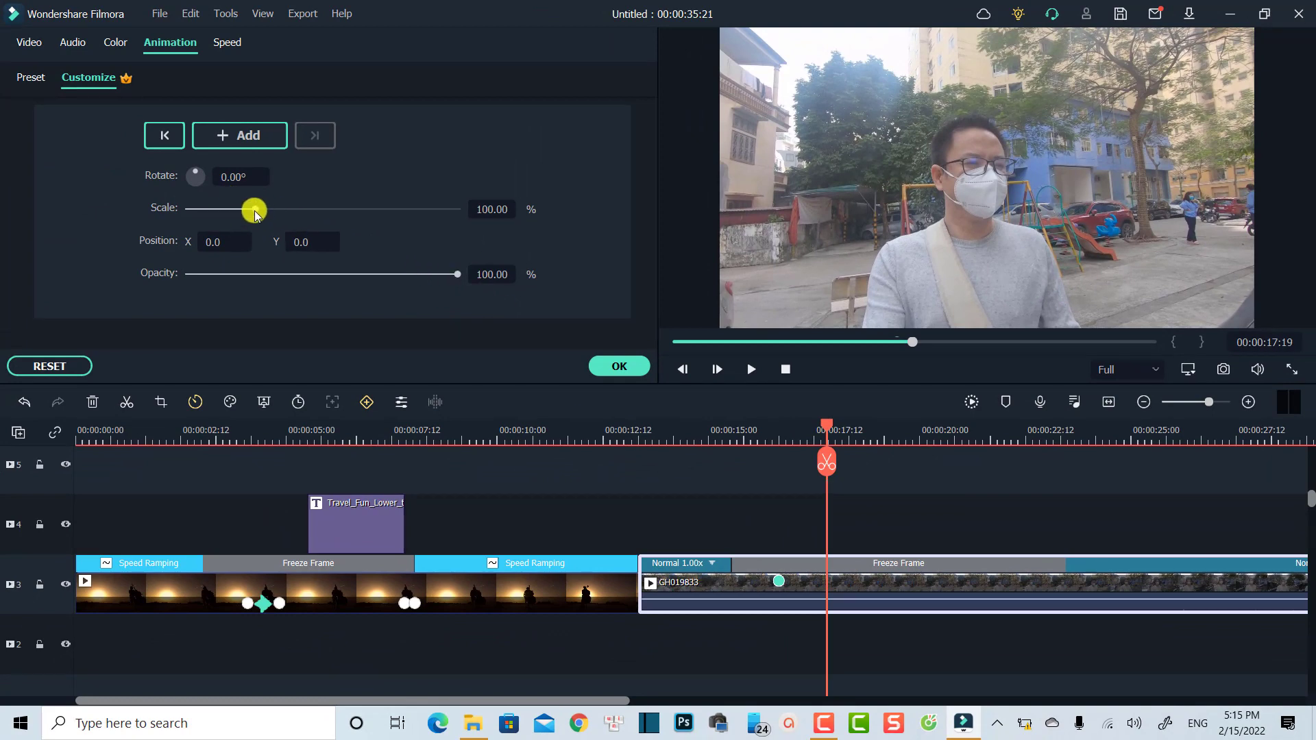
drag(388, 218, 425, 223)
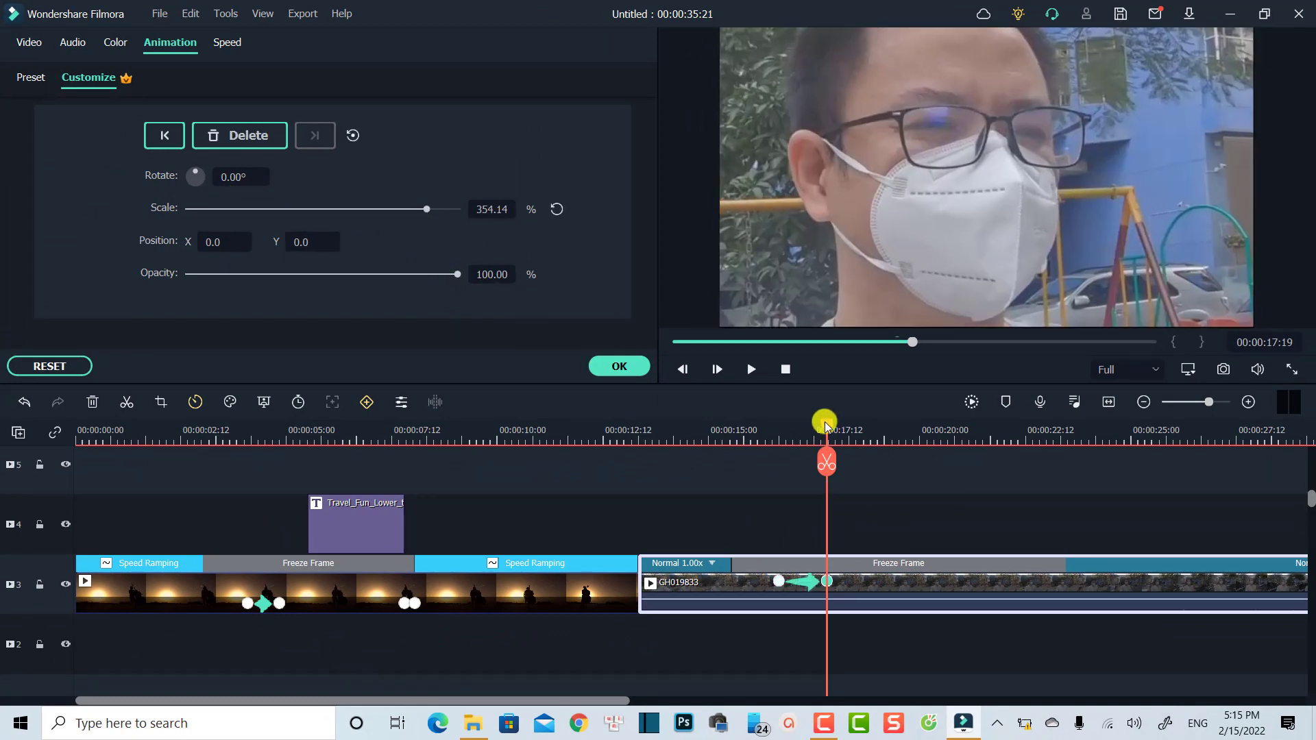
Step: Add a keyframe holding the zoom at 00:00:21:20, and reset the scale to 100% at 00:00:23:11 in the GH019833 clip
drag(825, 431, 999, 461)
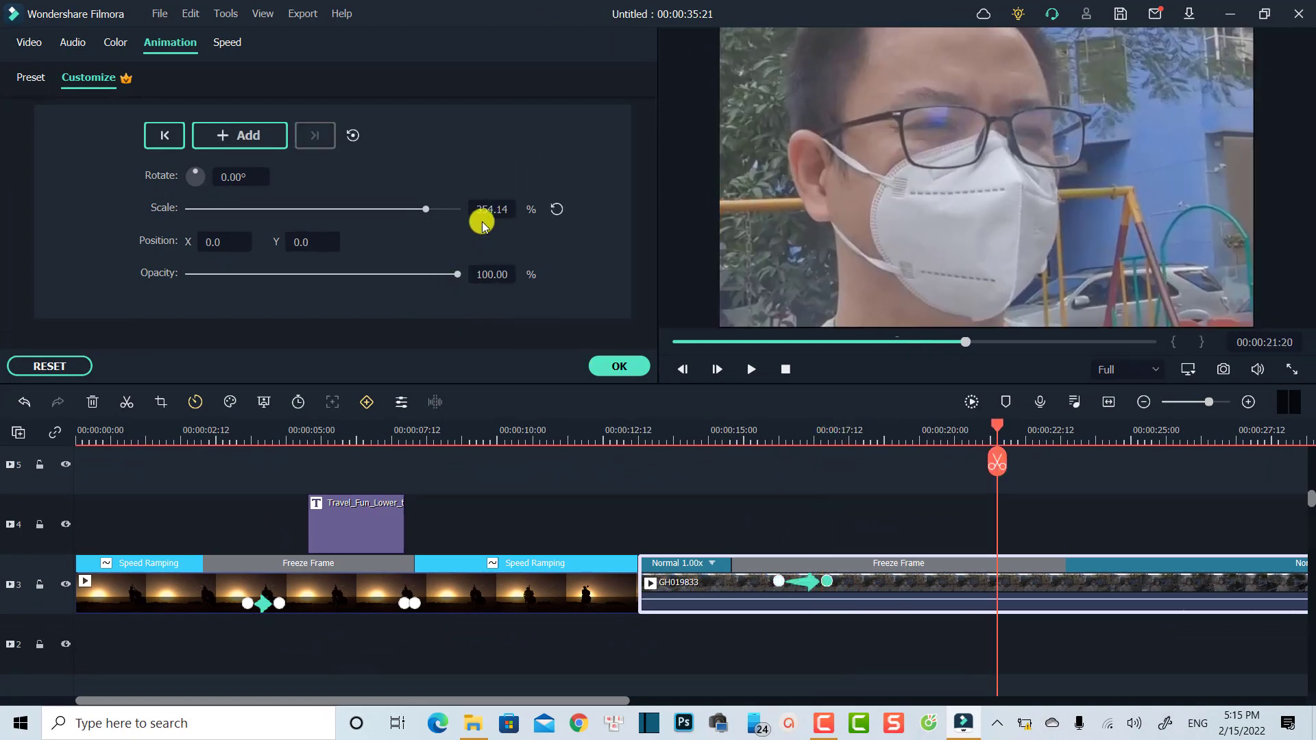
click(223, 132)
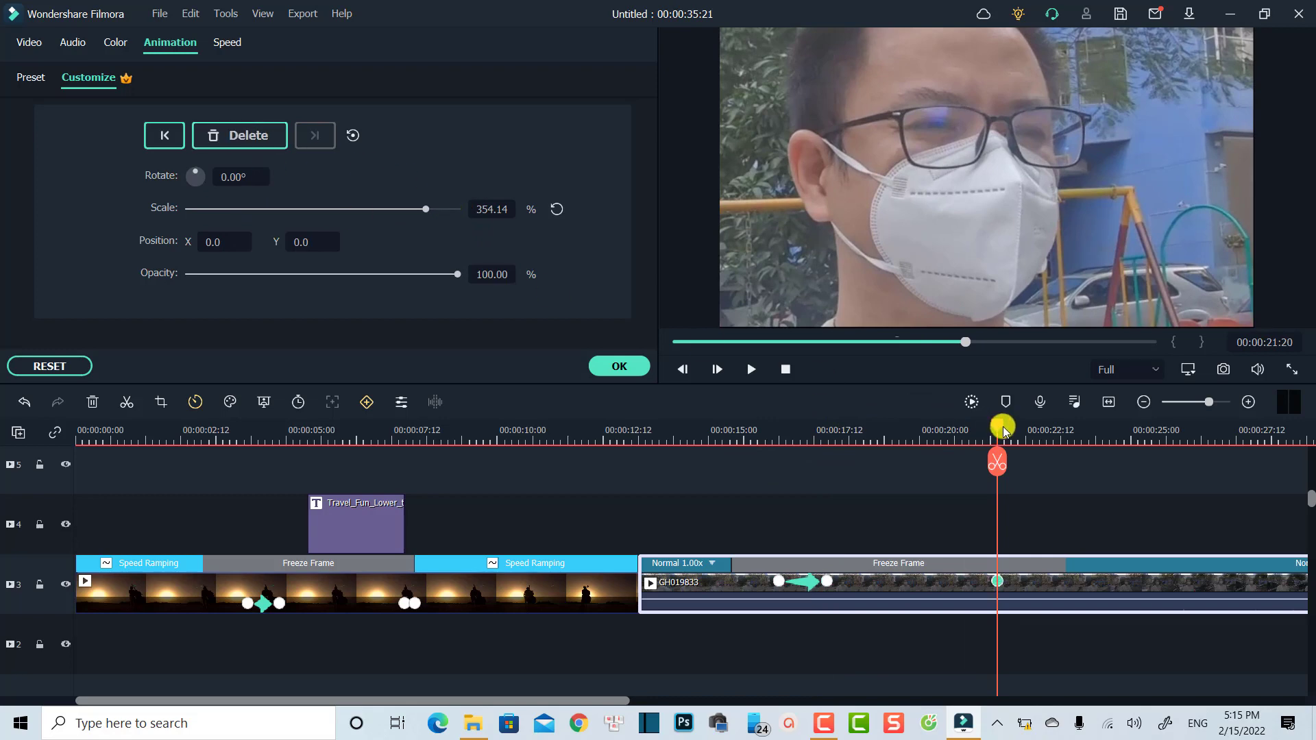
drag(1003, 431, 1067, 447)
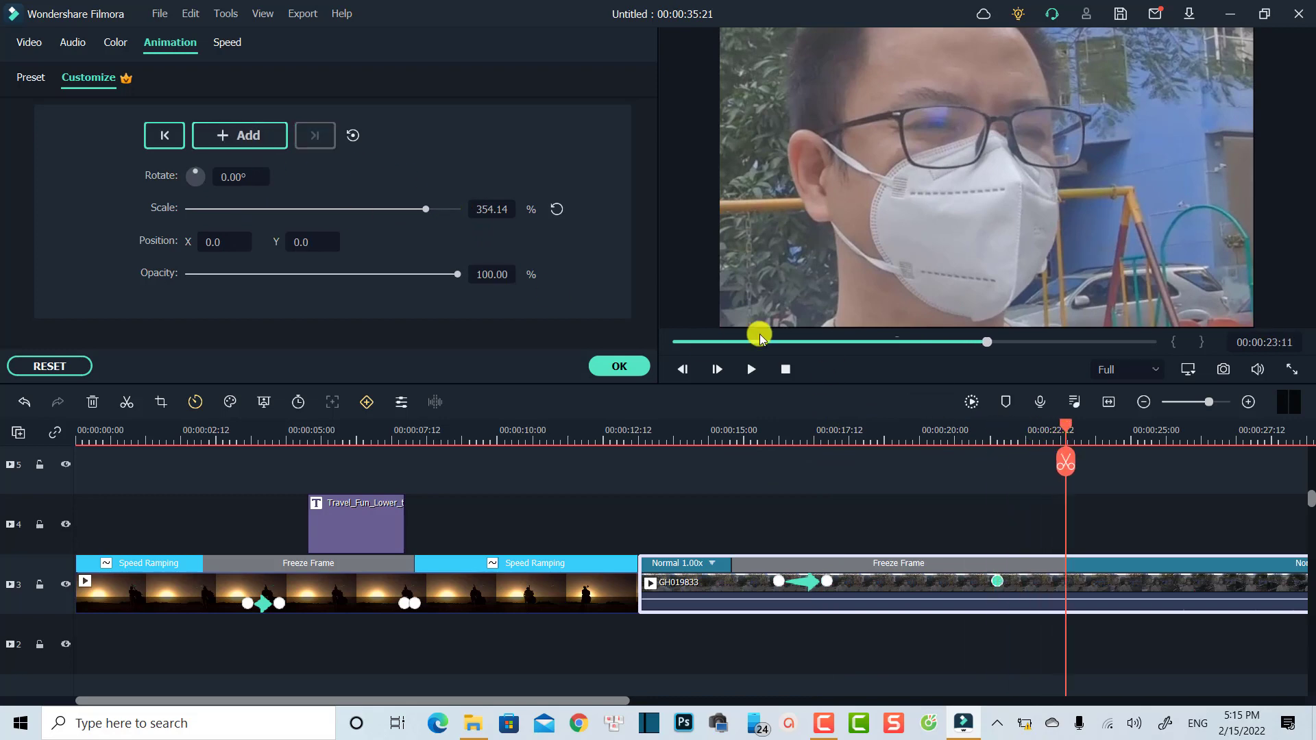
click(553, 211)
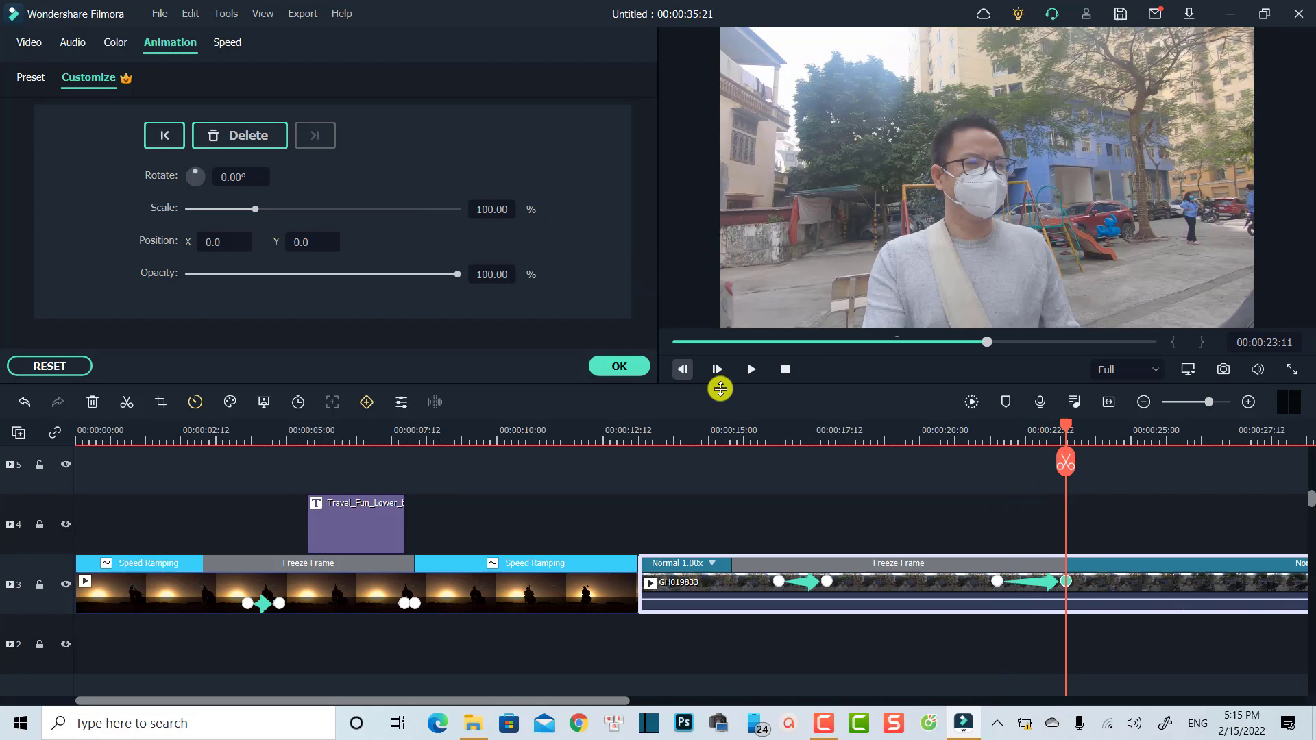
Step: Play the GH019833 clip from about 00:00:15 to 00:00:19:18 to check the zoom-in on the freeze frame
click(742, 432)
click(822, 519)
key(space)
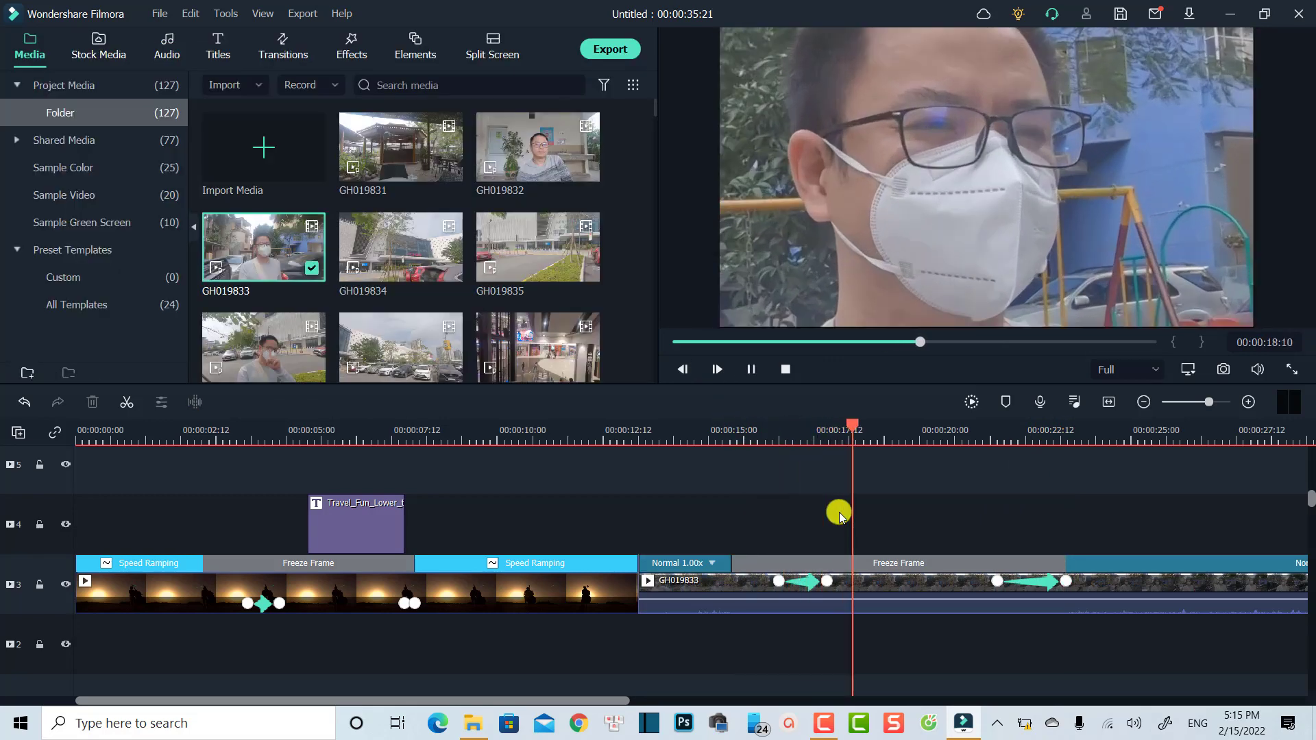
key(space)
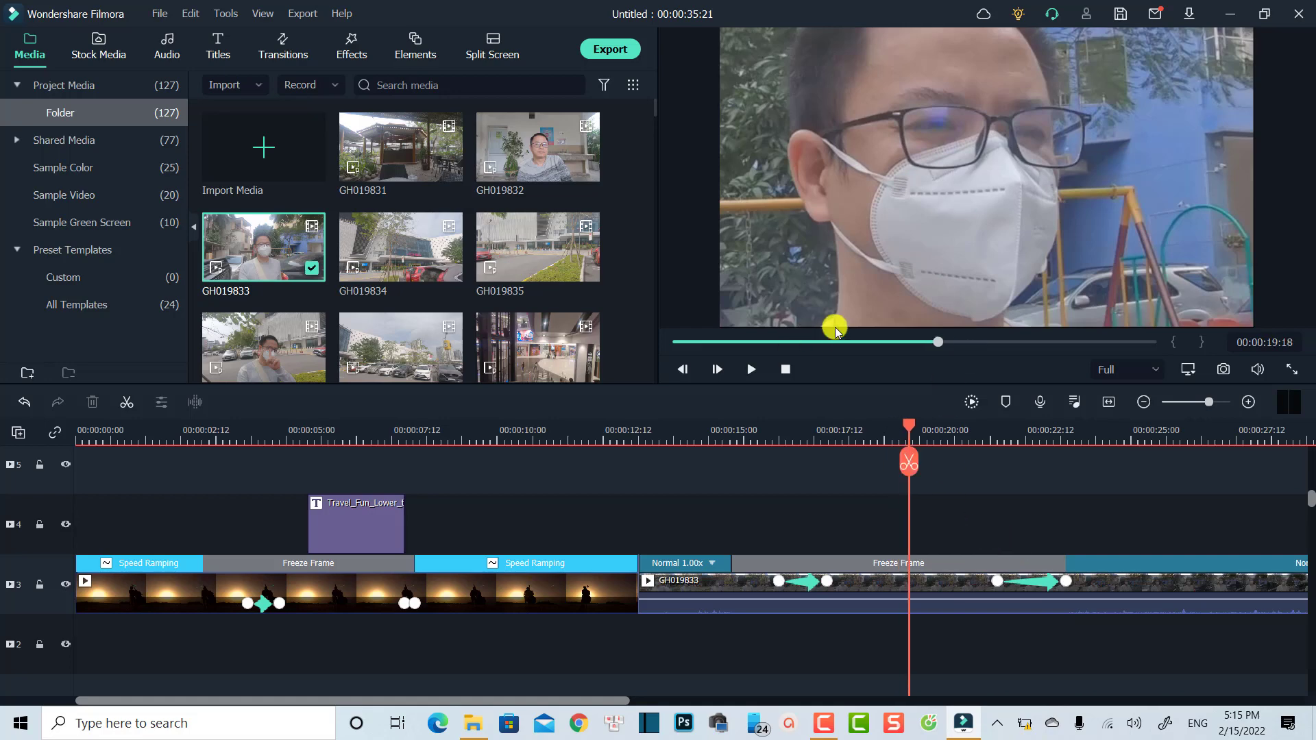
Step: Add the 007 Series effect to track 4 above the GH019833 freeze frame from 00:00:17:07 and preview it
click(345, 43)
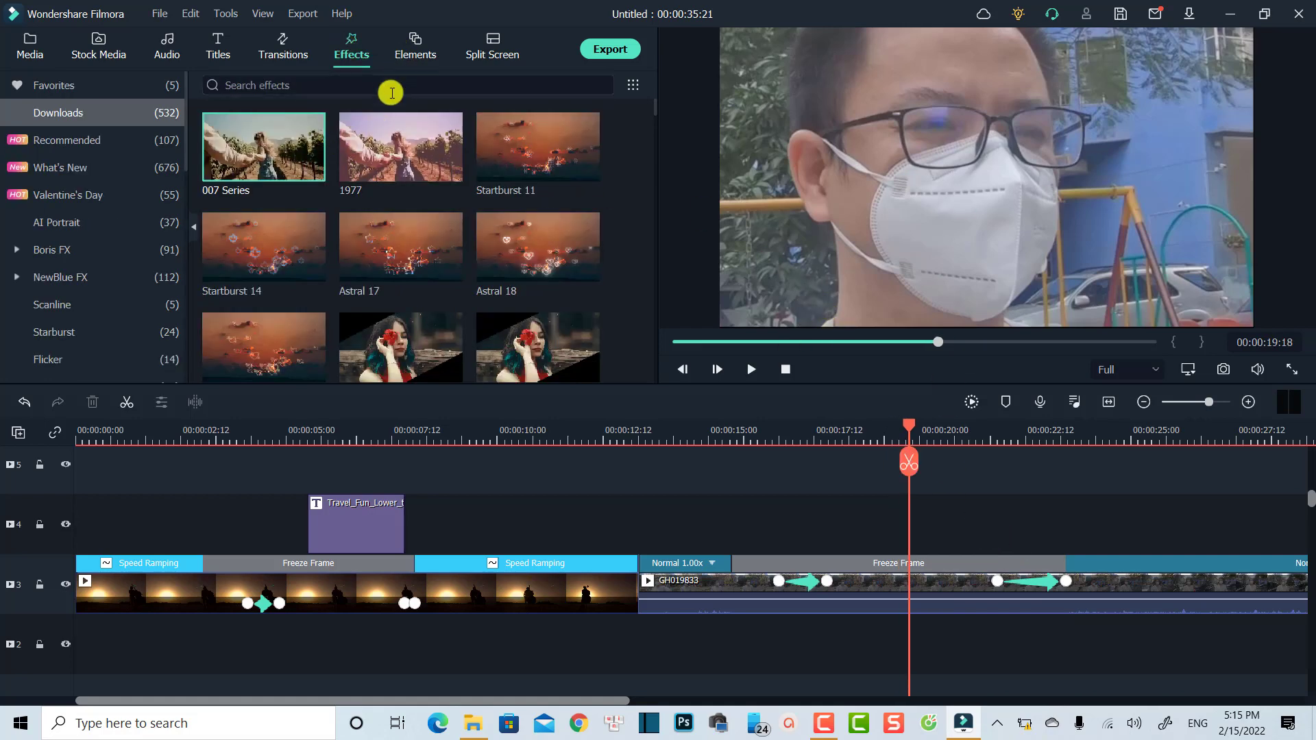
drag(266, 147, 806, 524)
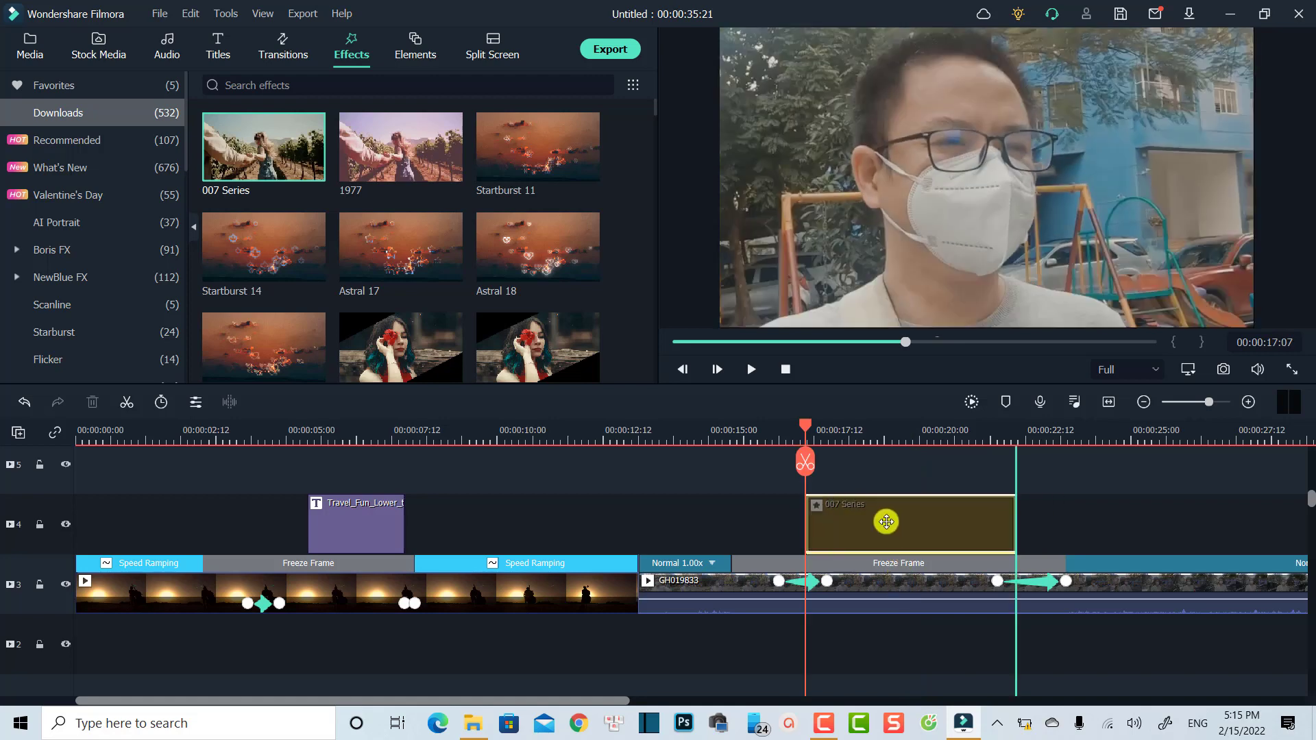
key(space)
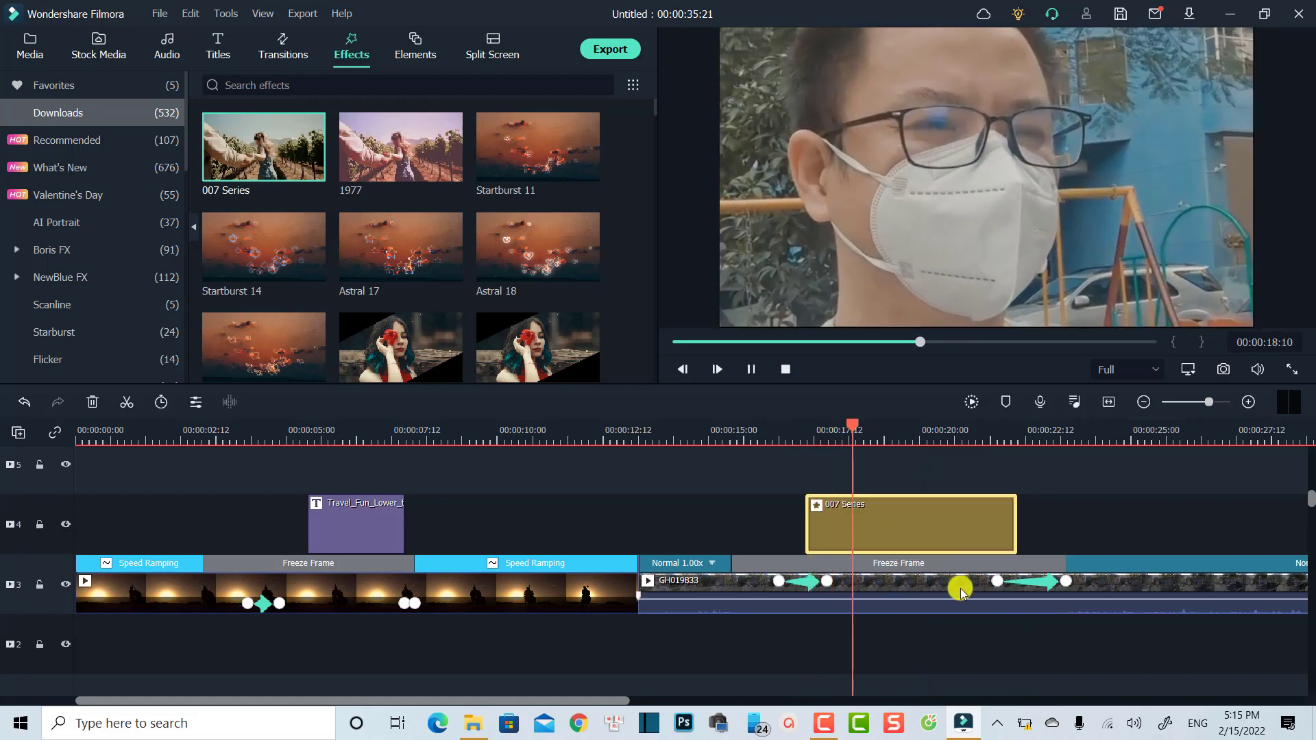
key(space)
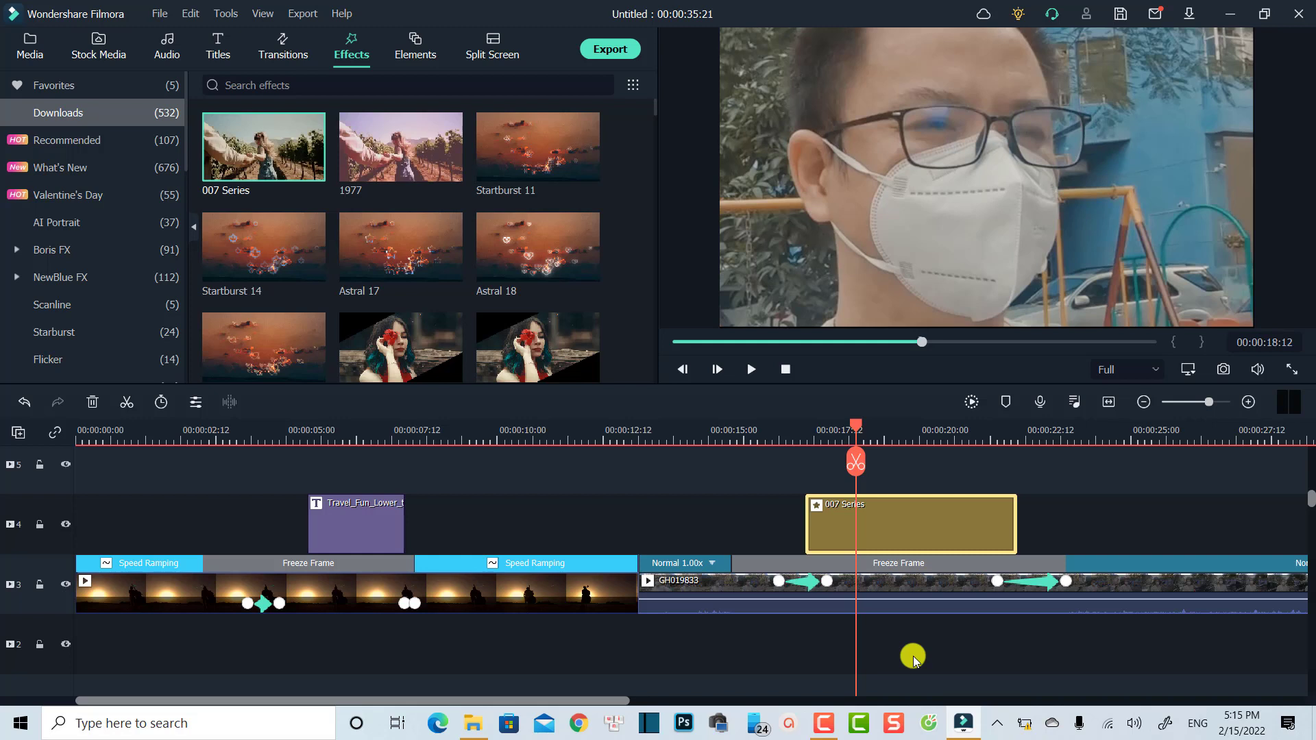